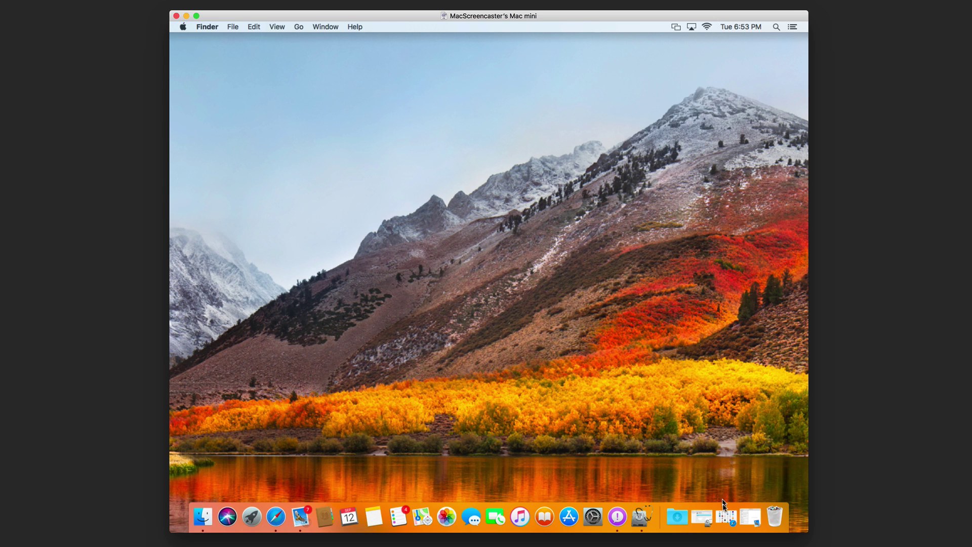
# - Launch Safari from the Dock and load the Wikipedia portal from its Favorites tile
pyautogui.click(725, 512)
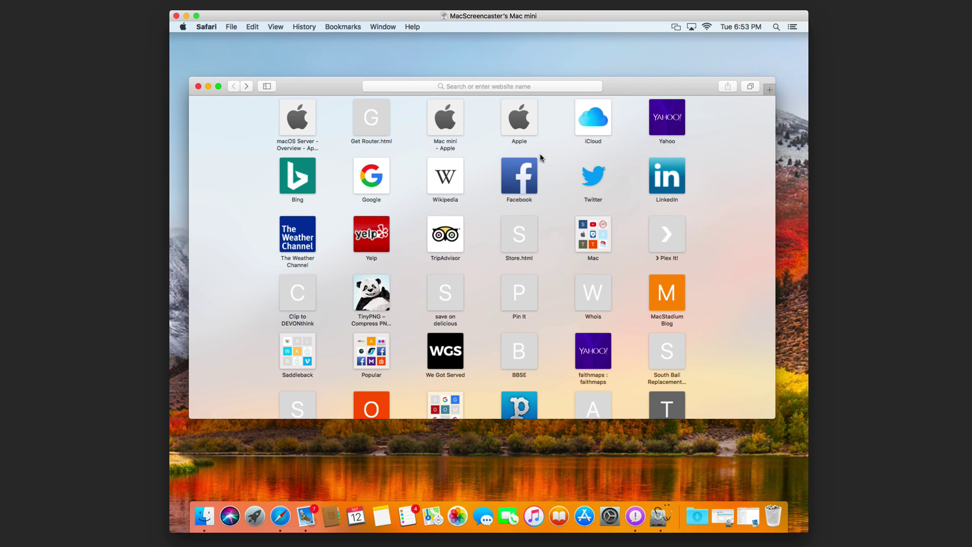
pyautogui.click(440, 183)
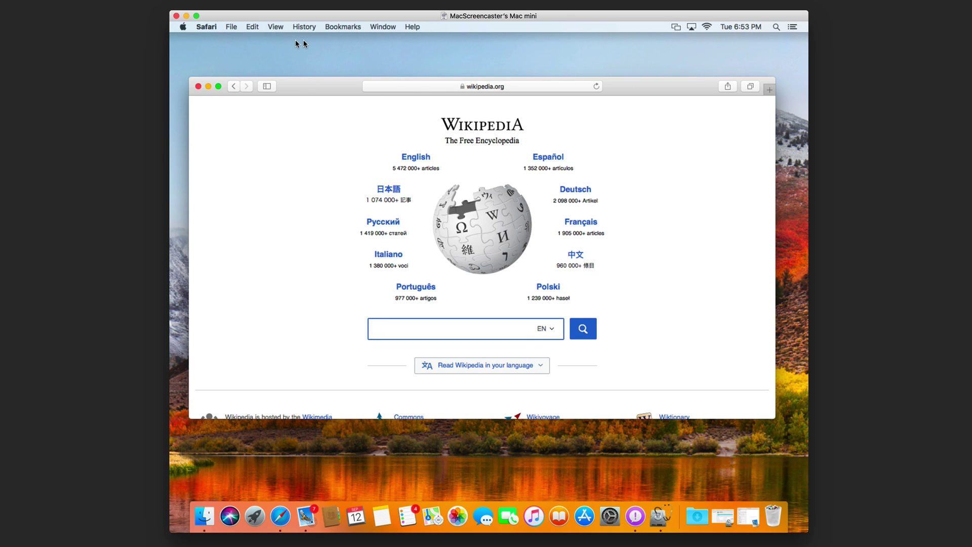
# - Turn on 'Use Reader when available' in Safari's website settings for wikipedia.org
pyautogui.click(207, 28)
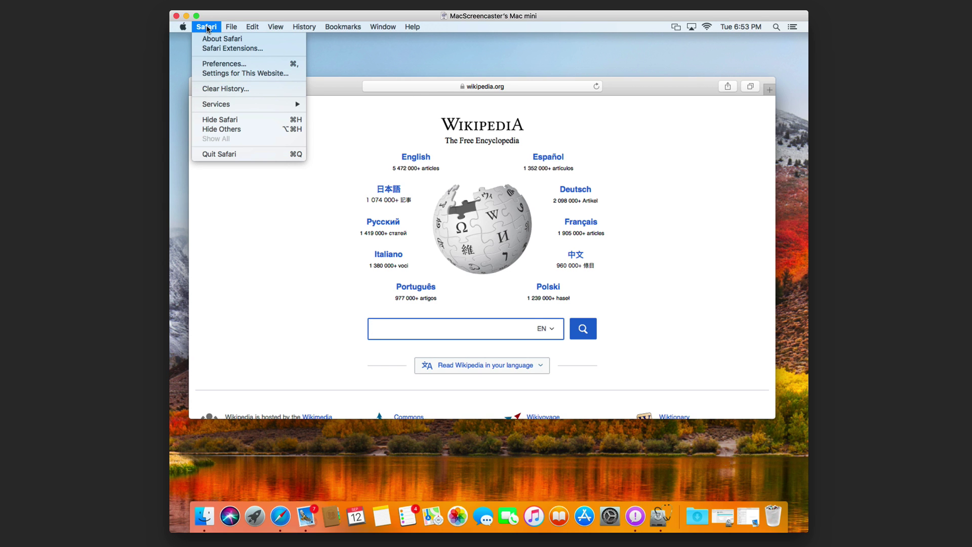
pyautogui.click(247, 74)
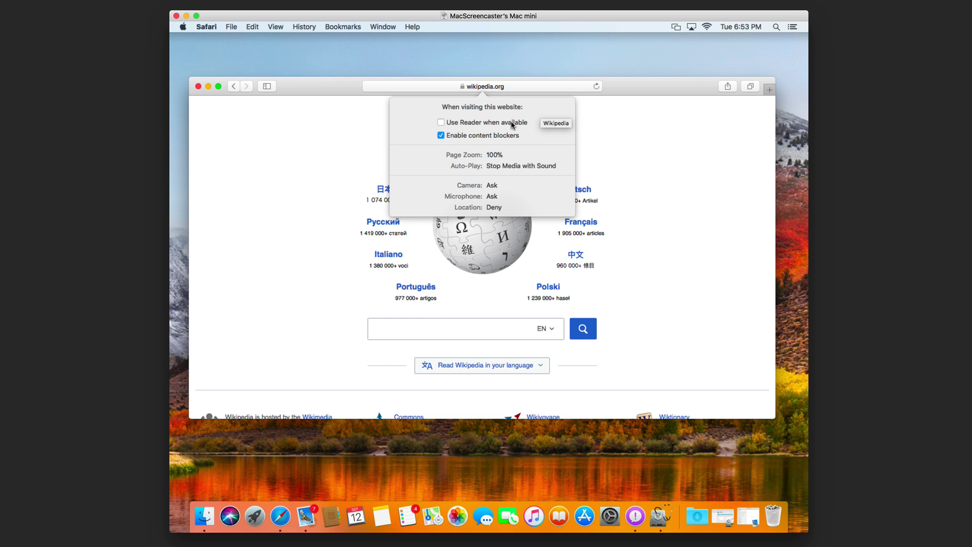
pyautogui.click(441, 122)
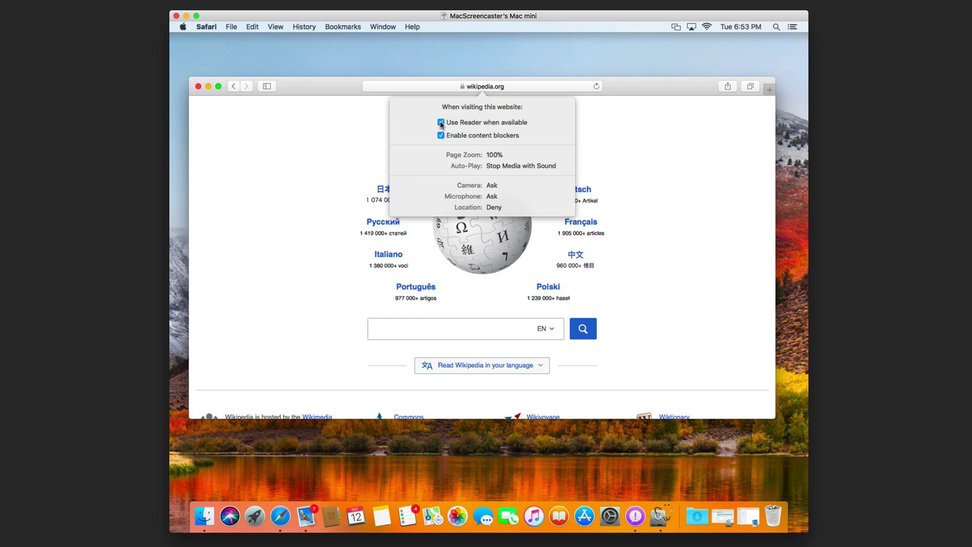
pyautogui.click(342, 87)
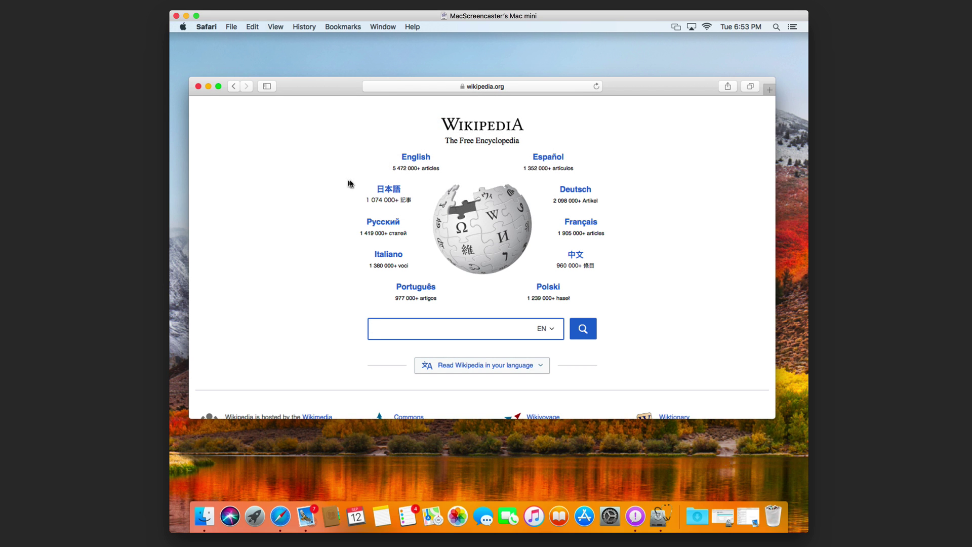
# - Go to the English Wikipedia Main Page and toggle Reader off, on, then off again
pyautogui.click(413, 158)
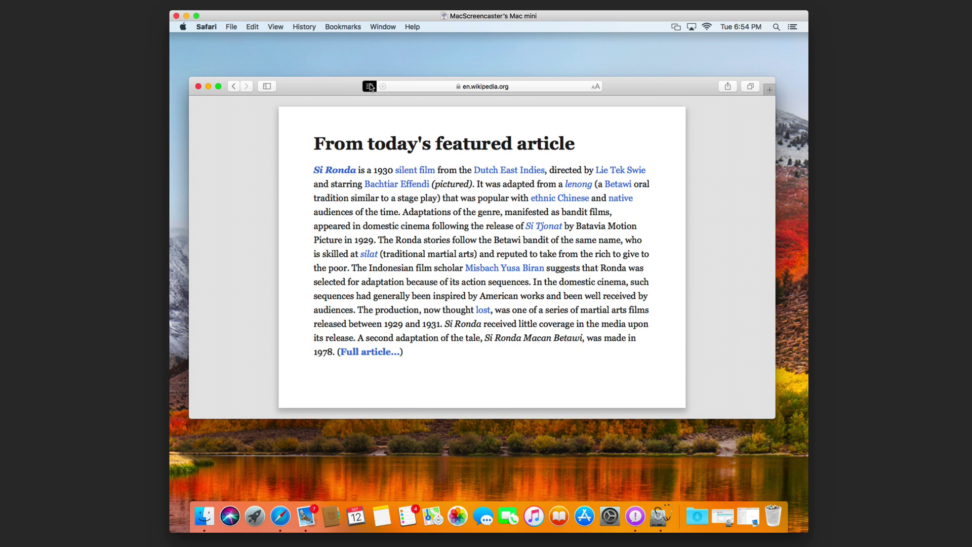
pyautogui.click(369, 87)
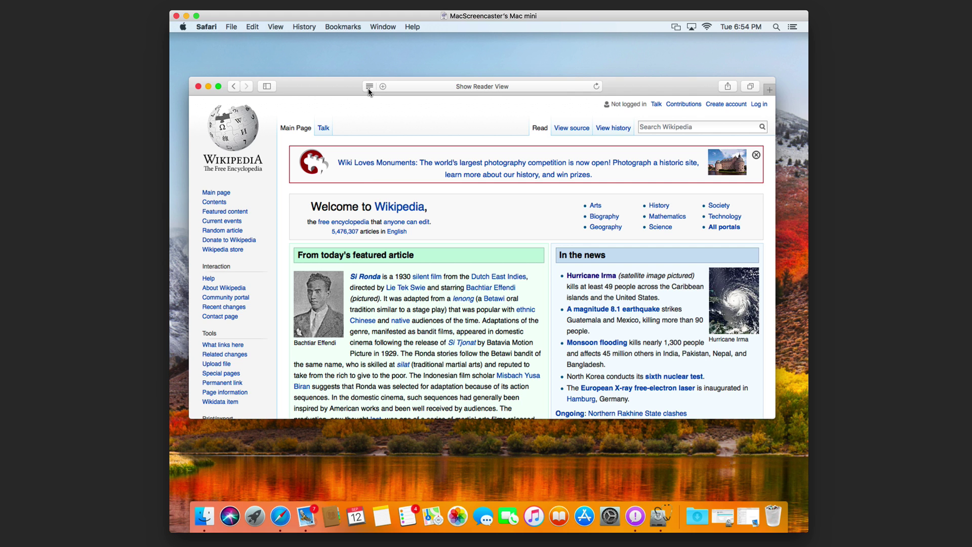
pyautogui.click(369, 88)
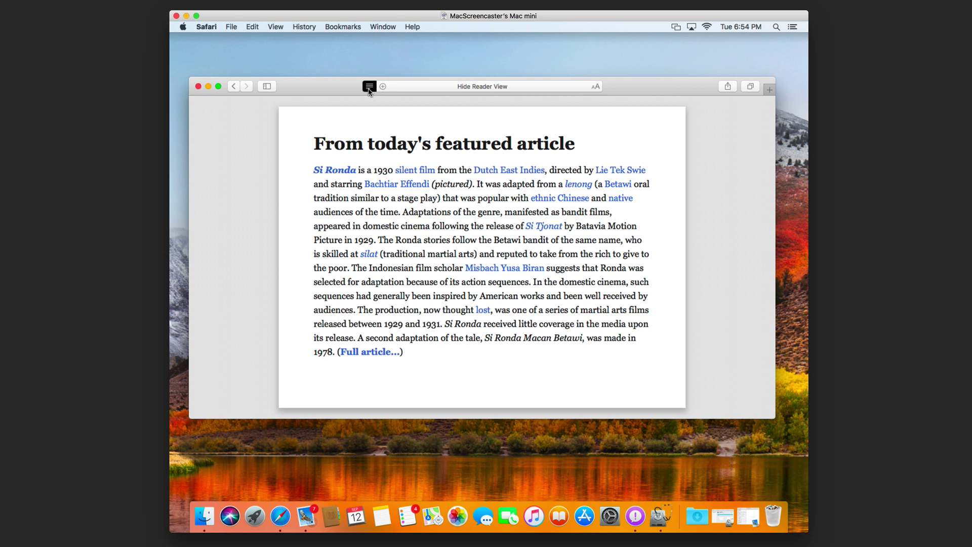
pyautogui.click(369, 87)
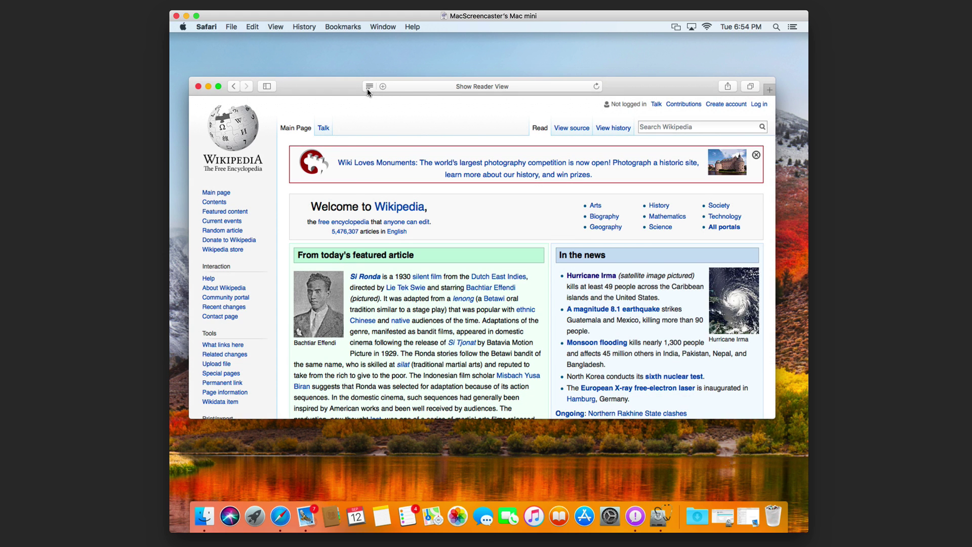
# - Set en.wikipedia.org's Page Zoom to 125%, leaving Auto-Play at Stop Media with Sound
pyautogui.rightClick(466, 88)
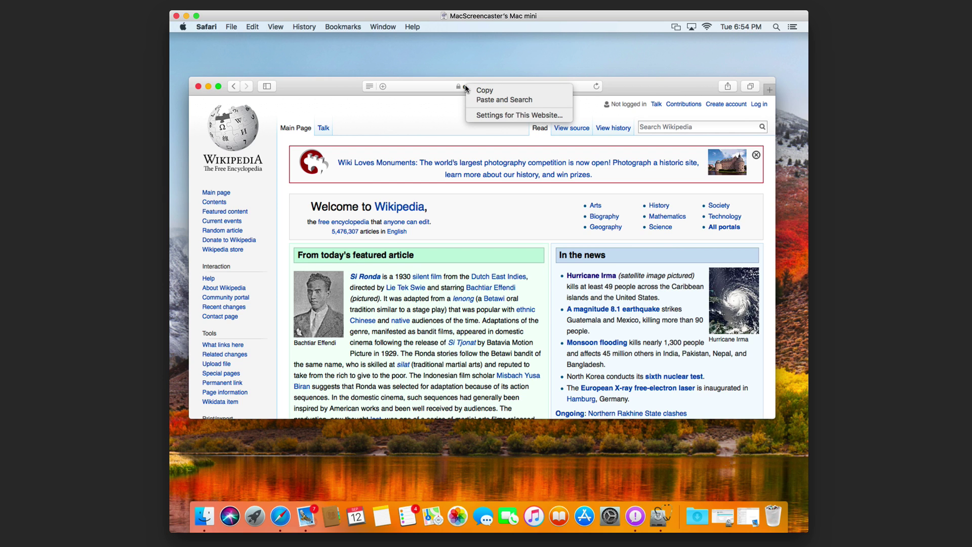
pyautogui.click(488, 116)
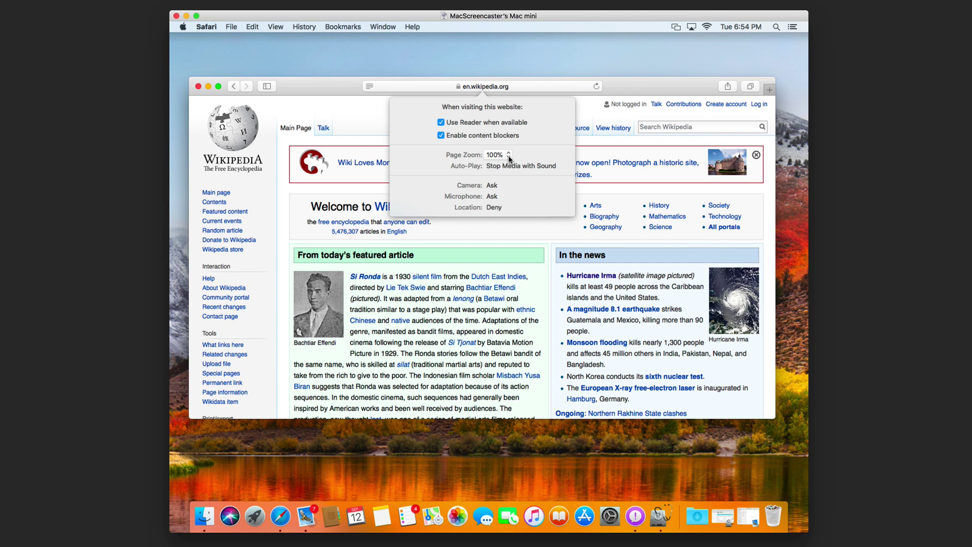
pyautogui.click(509, 156)
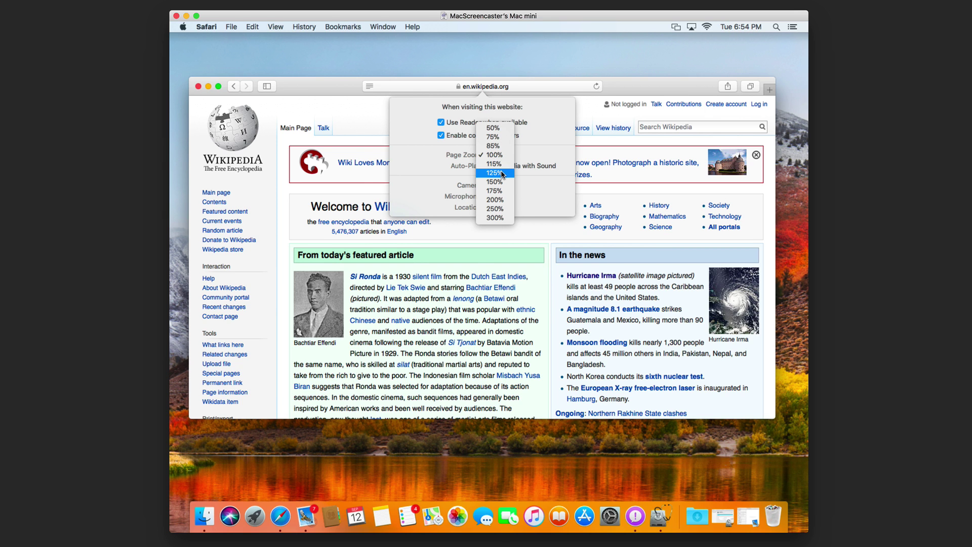
pyautogui.click(503, 173)
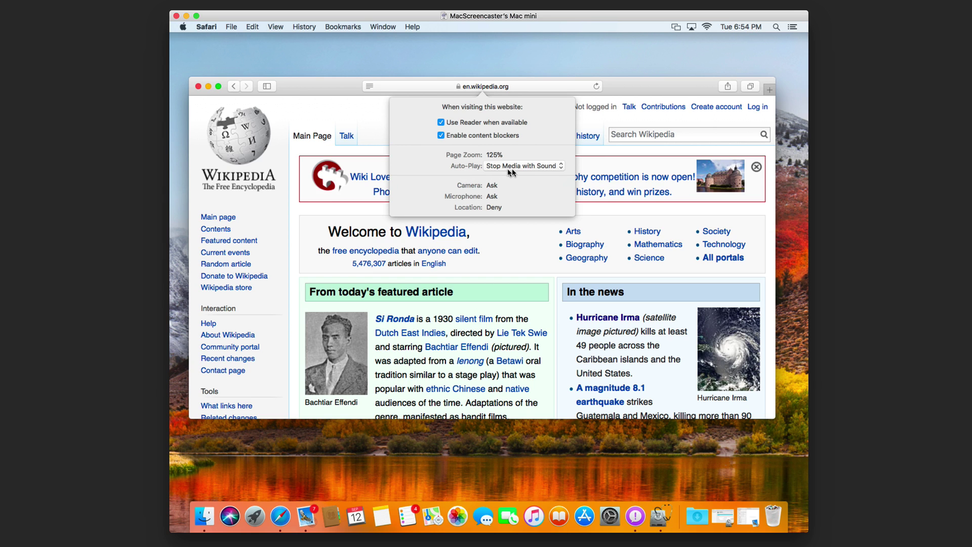
pyautogui.click(561, 168)
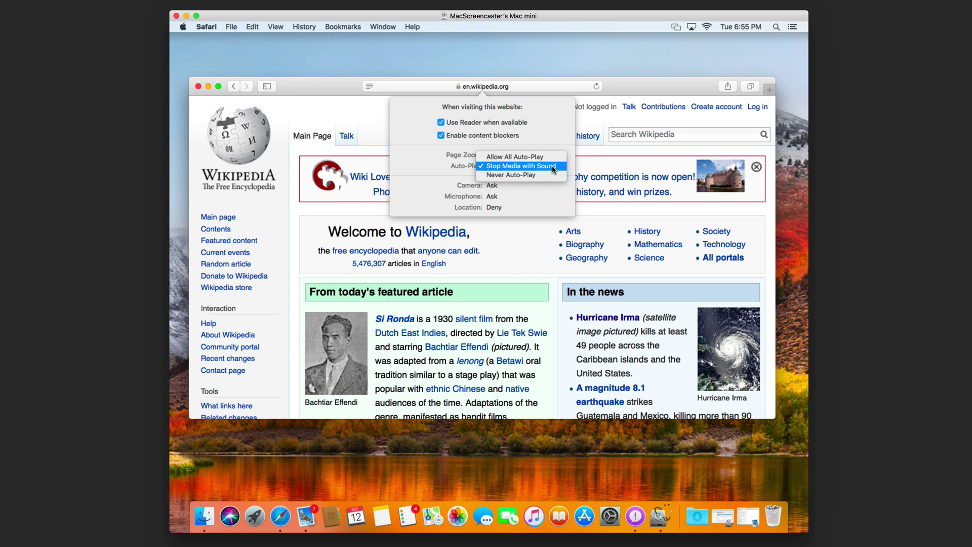
pyautogui.click(442, 172)
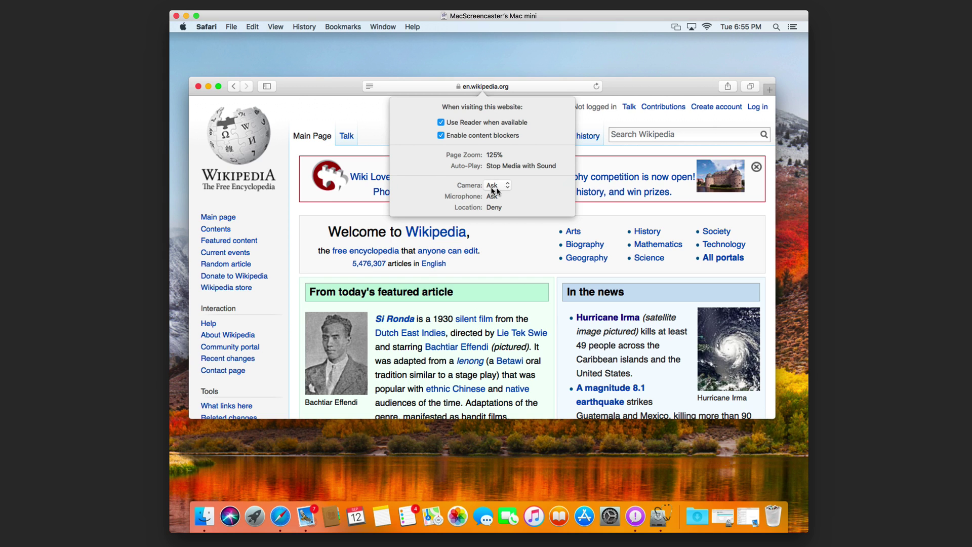
# - Keep Camera at Ask and Location at Deny for en.wikipedia.org, then close the website settings
pyautogui.click(508, 186)
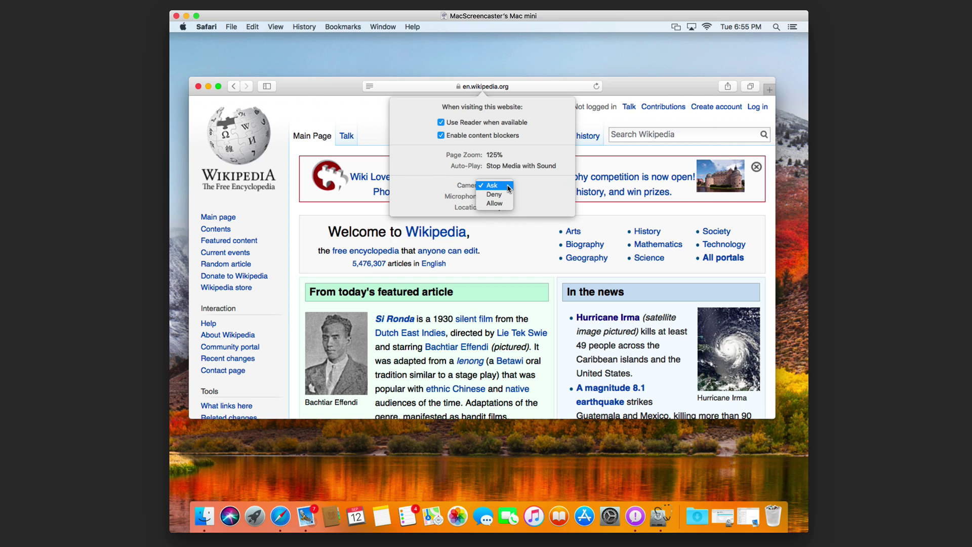
pyautogui.click(538, 193)
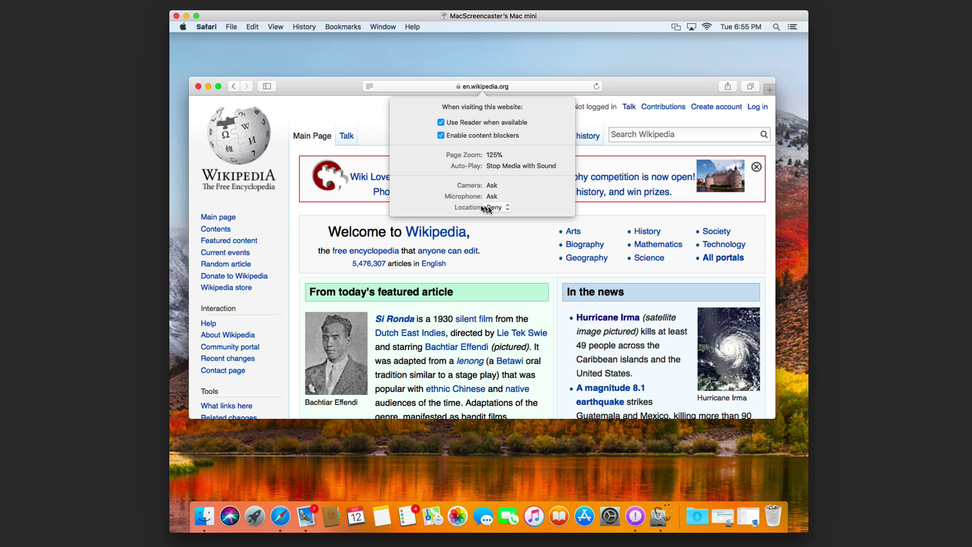
pyautogui.click(509, 209)
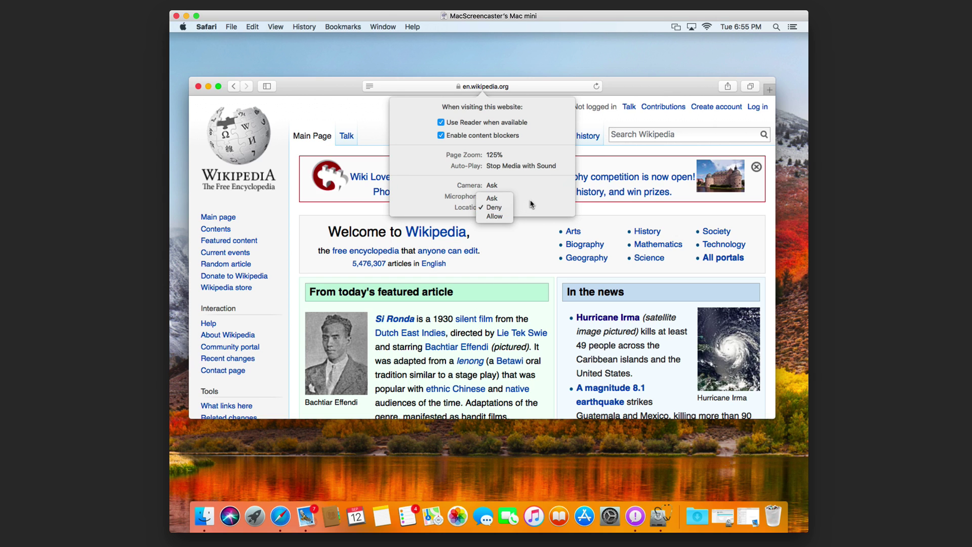
pyautogui.click(531, 204)
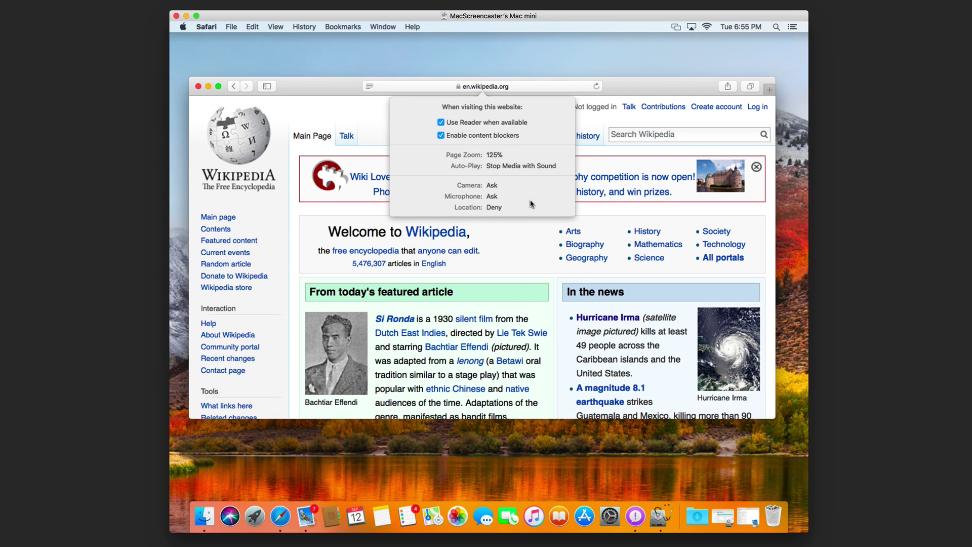
pyautogui.click(334, 81)
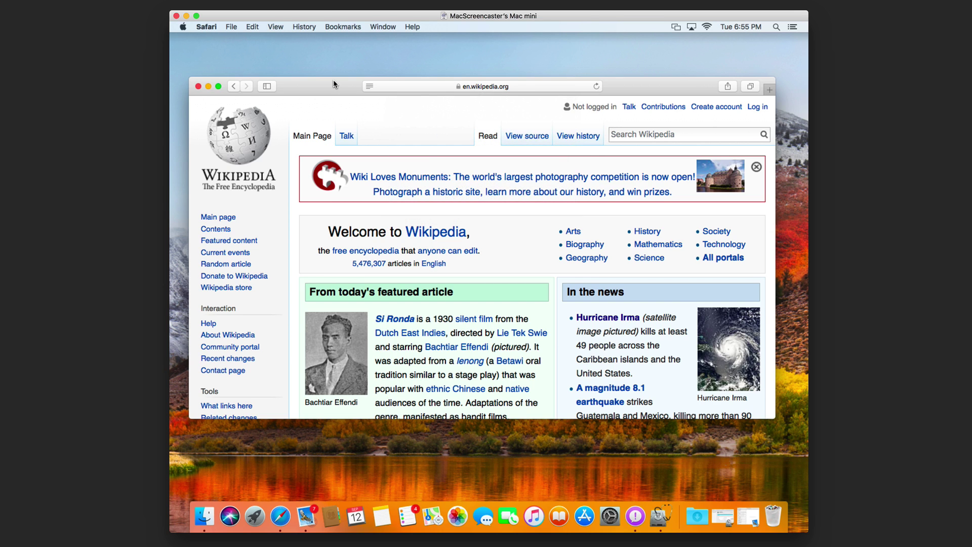
# - In Preferences > Websites, confirm Reader stays on for en.wikipedia.org and off for other websites
pyautogui.click(207, 27)
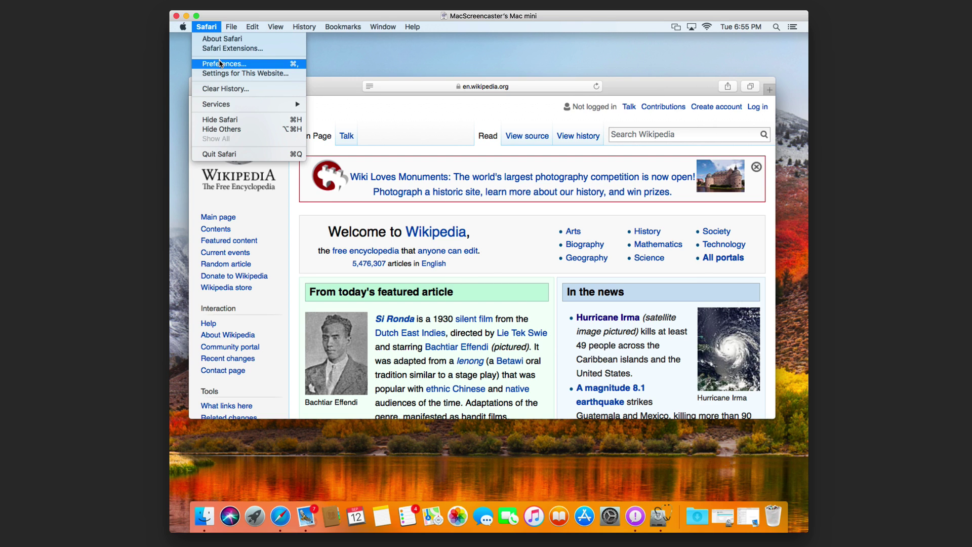
pyautogui.click(223, 64)
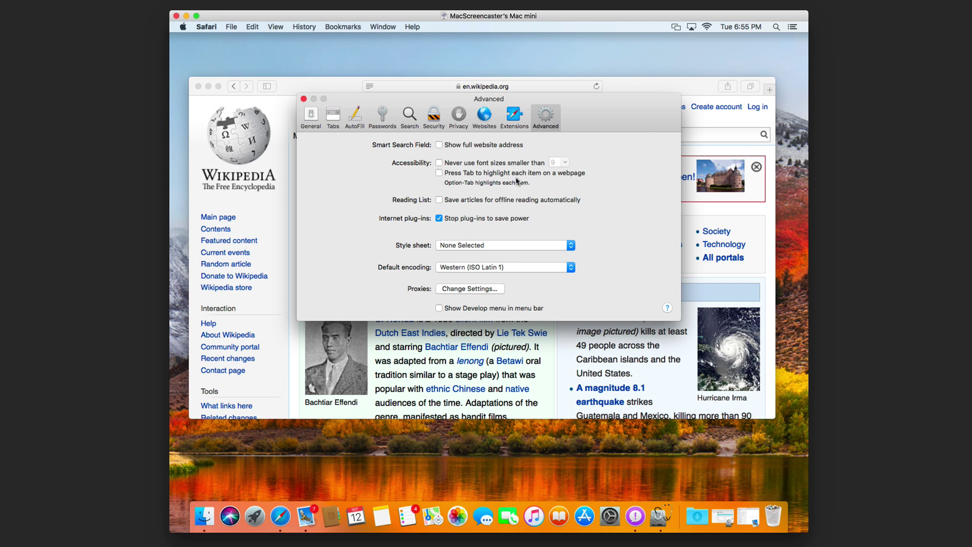
pyautogui.click(484, 117)
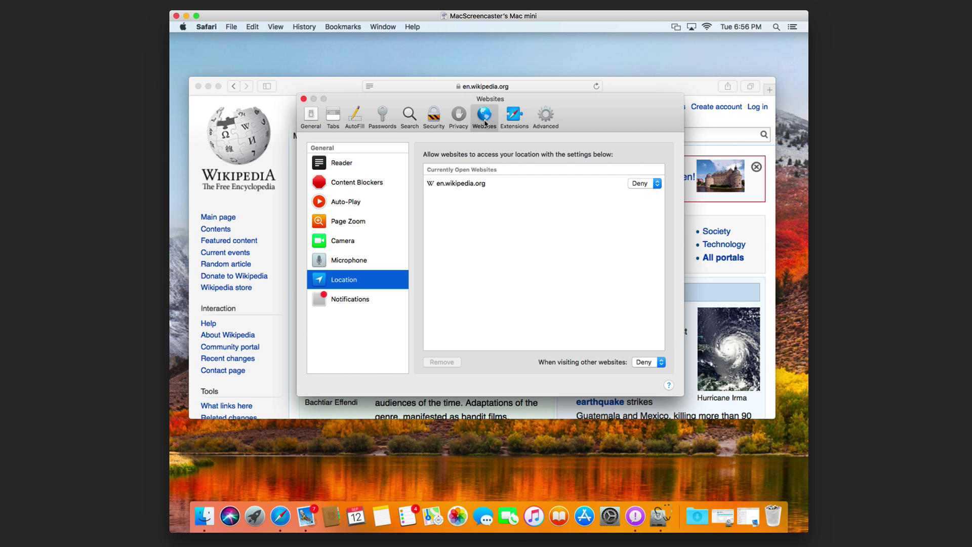
pyautogui.click(334, 164)
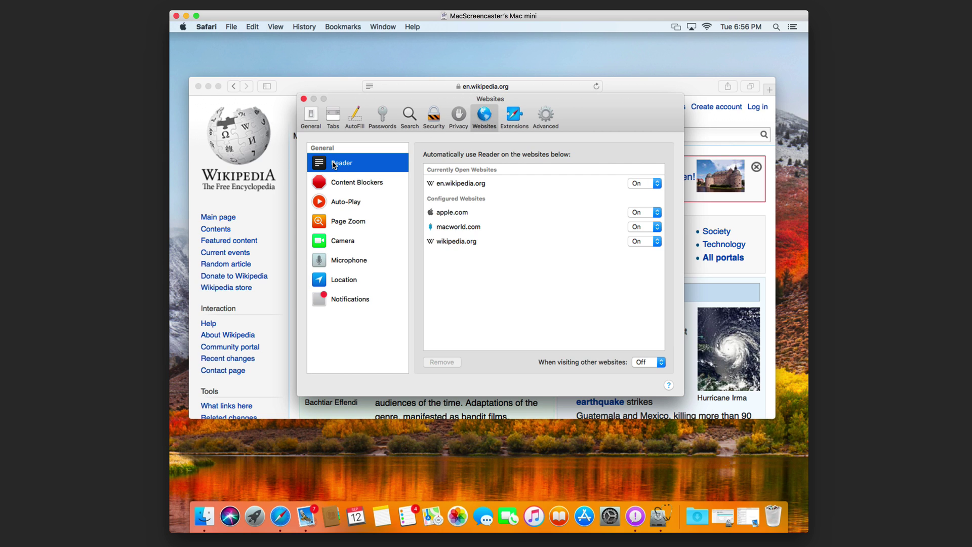
pyautogui.click(658, 185)
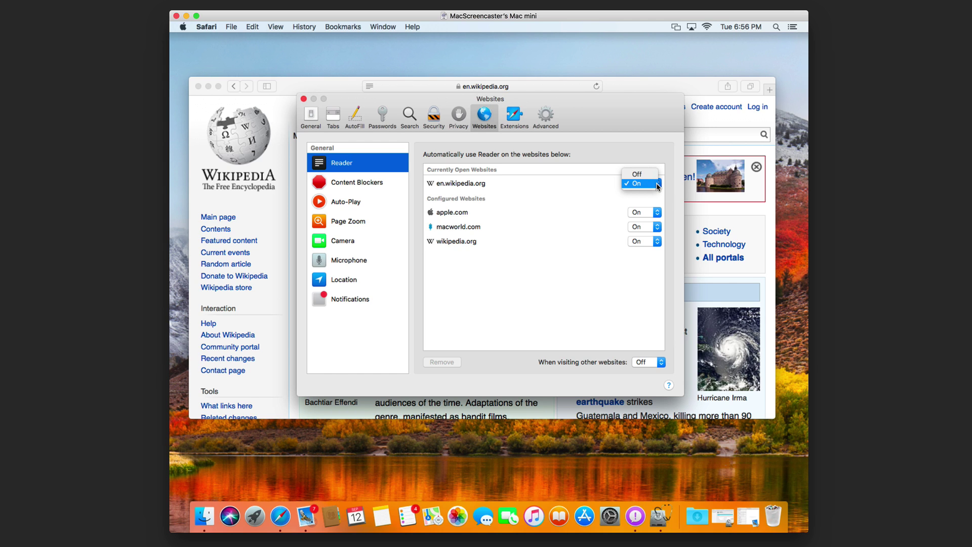
pyautogui.click(597, 206)
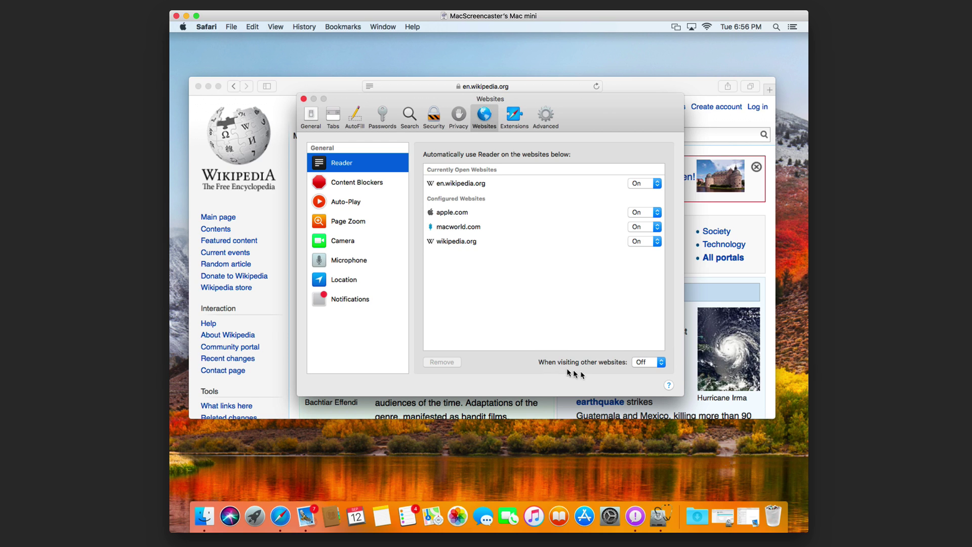
pyautogui.click(661, 365)
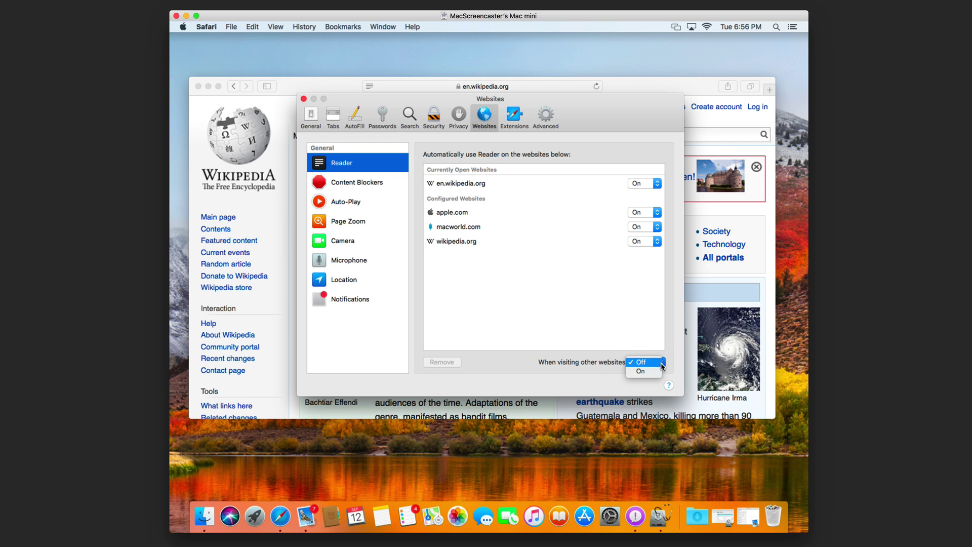
pyautogui.click(489, 368)
# - Review Content Blockers, Auto-Play, Page Zoom, Camera, Microphone, Location and Notifications, then close Preferences and minimize Safari
pyautogui.click(352, 186)
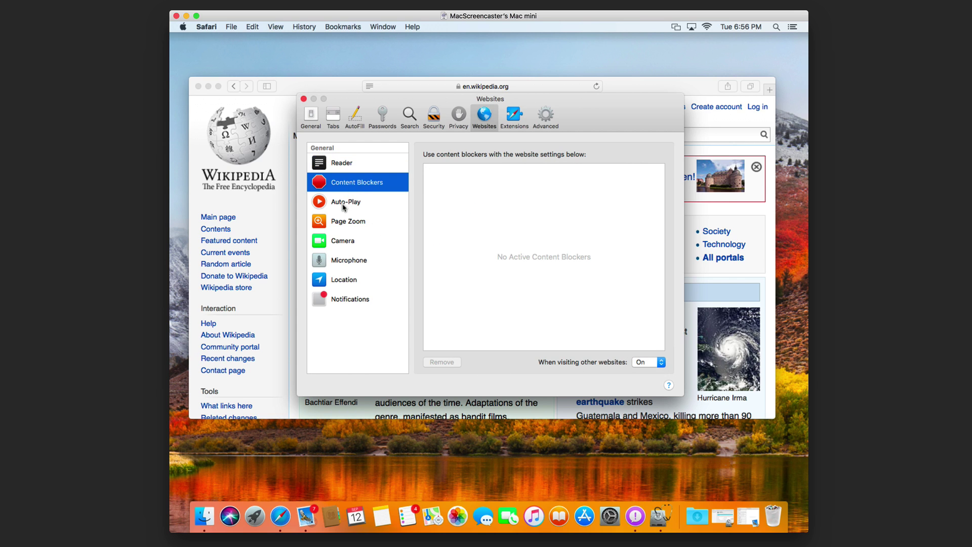
pyautogui.click(343, 205)
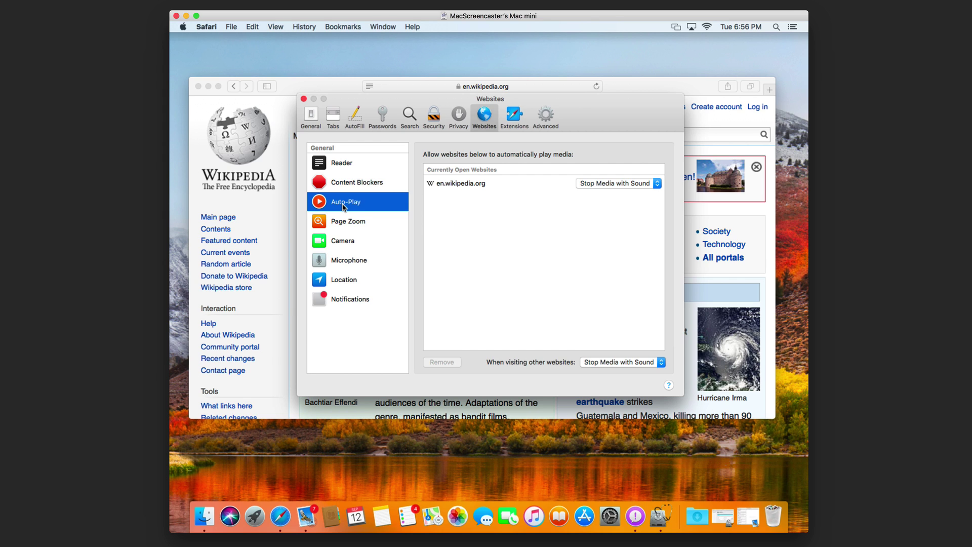
pyautogui.click(353, 225)
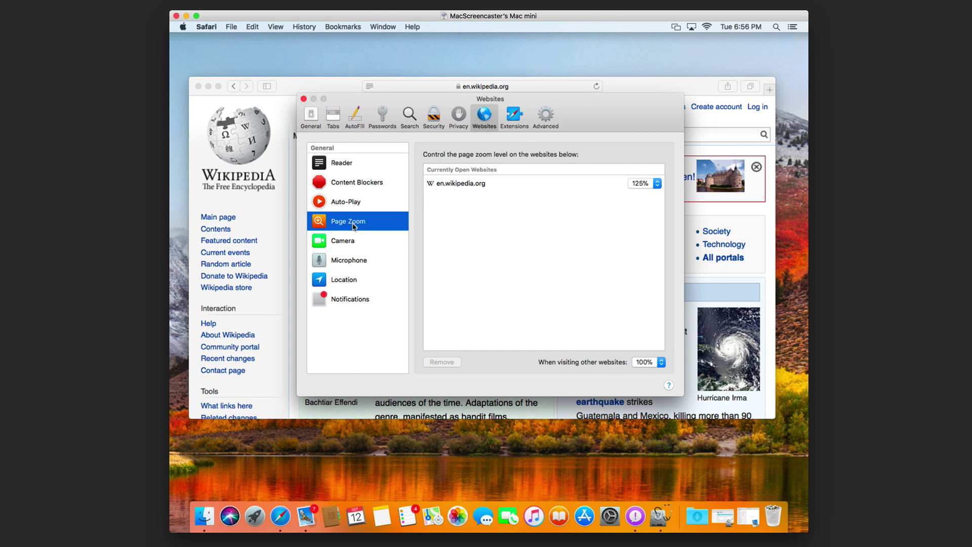
pyautogui.click(348, 240)
pyautogui.click(349, 258)
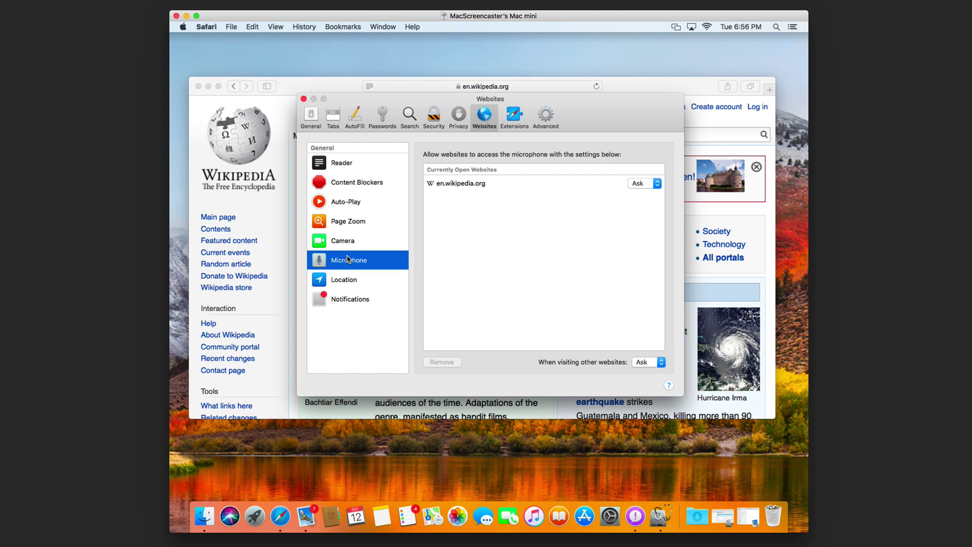
pyautogui.click(347, 283)
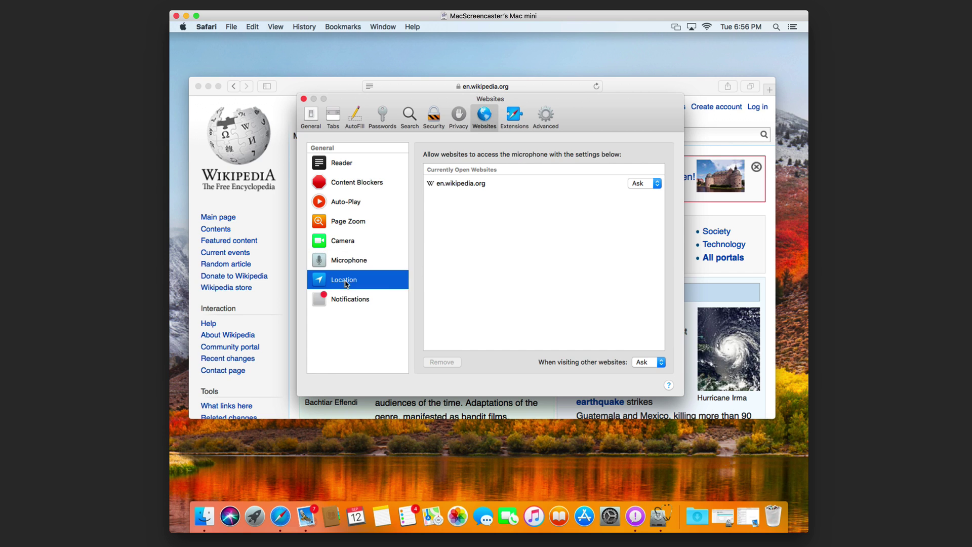
pyautogui.click(348, 306)
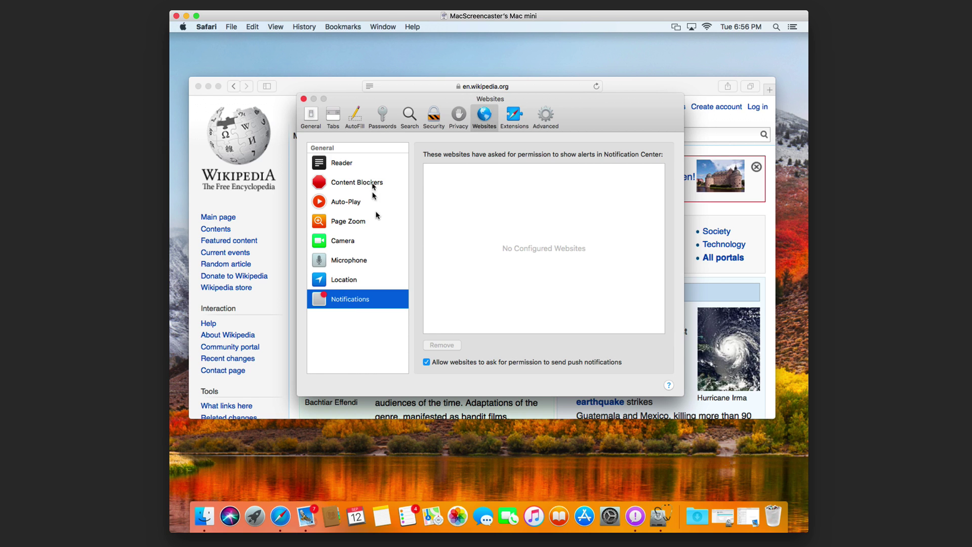
pyautogui.click(304, 99)
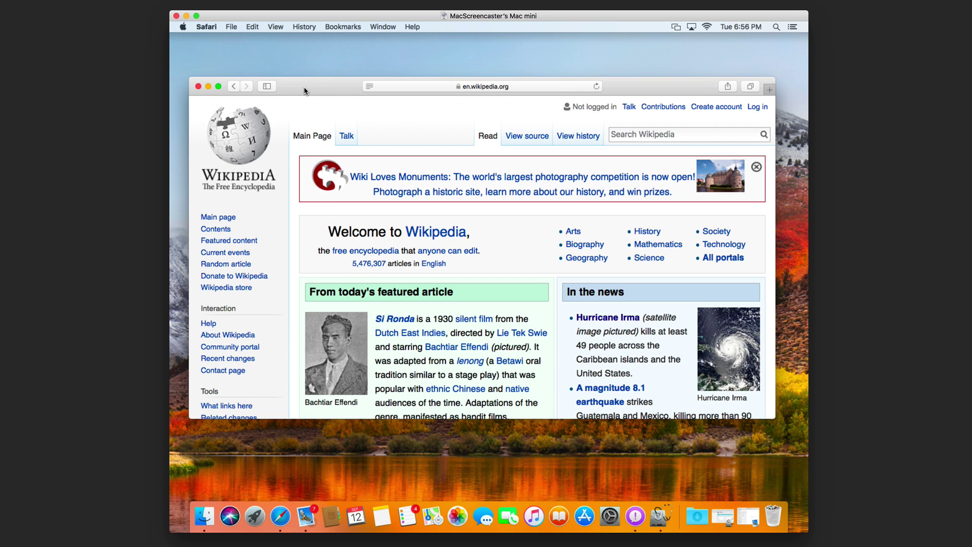
pyautogui.click(208, 86)
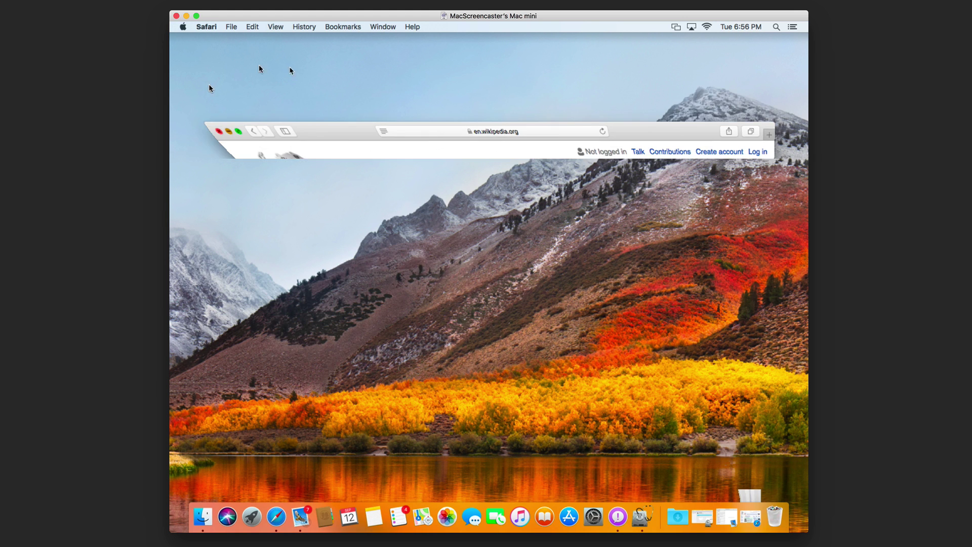
# - Launch Notes, dismiss the welcome screen, and type 'This is note' followed by a new line
pyautogui.click(374, 517)
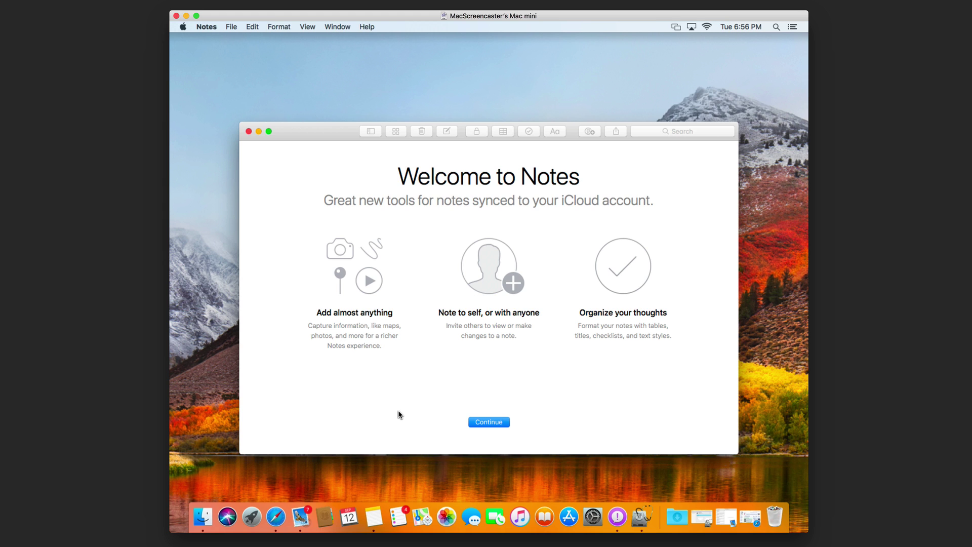
pyautogui.click(490, 425)
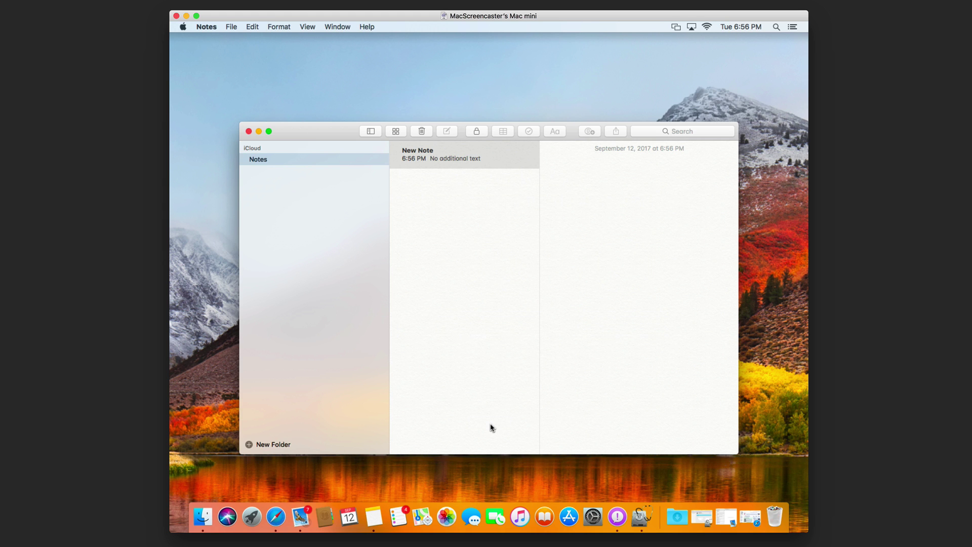
pyautogui.click(585, 184)
pyautogui.write('This')
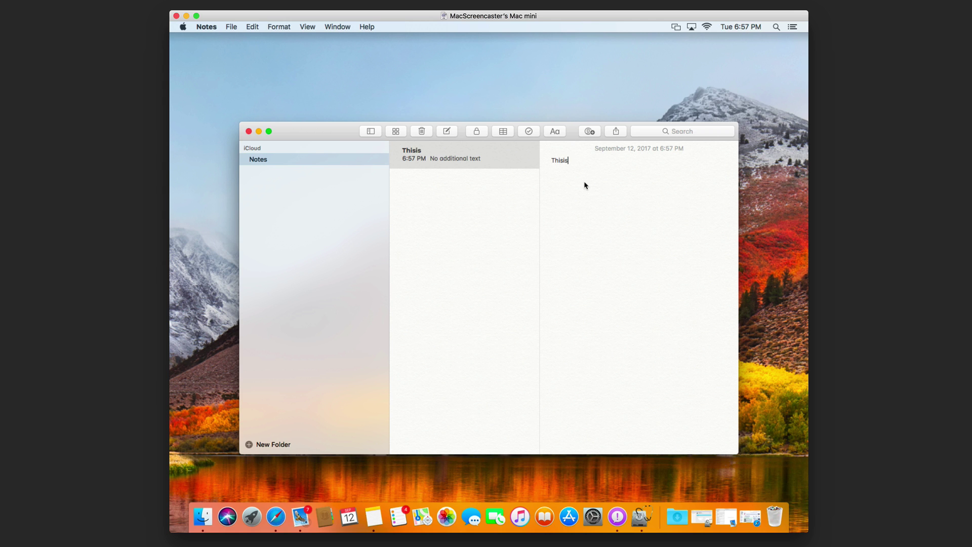
pyautogui.write(' is note')
pyautogui.press('Return')
pyautogui.press('Return')
# - Insert a table holding 'characters' and 'Scene' in row one, a character name and 'outside' in row two
pyautogui.click(503, 132)
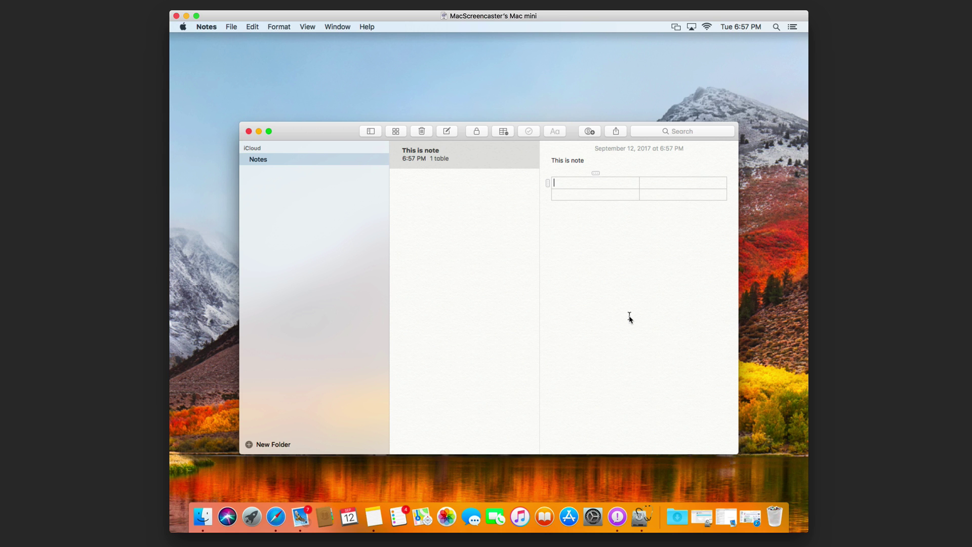
pyautogui.write('characters')
pyautogui.press('Tab')
pyautogui.write('Scene')
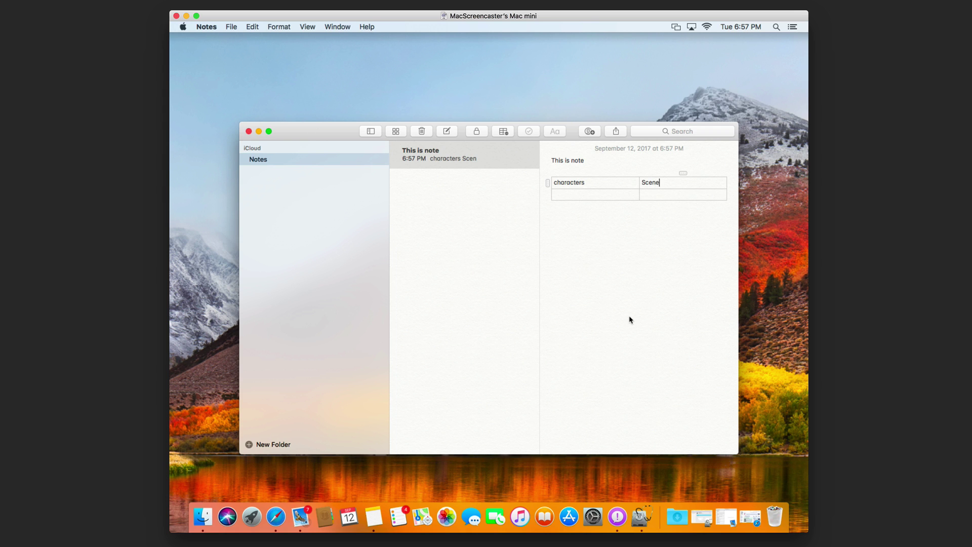
pyautogui.press('Tab')
pyautogui.write('Mike')
pyautogui.press('Tab')
pyautogui.write('outside')
pyautogui.click(651, 284)
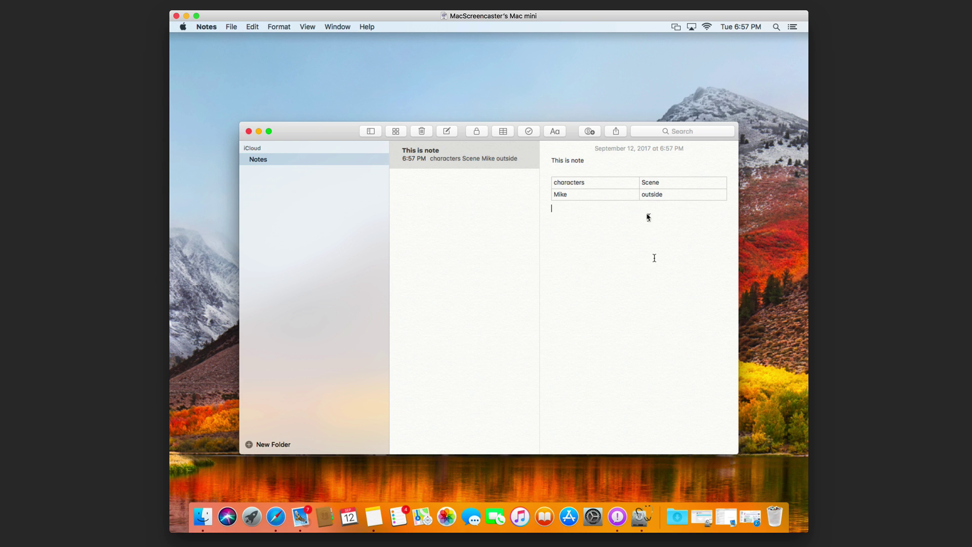
pyautogui.click(618, 181)
# - Drag the table's characters/Scene row down beneath the second row
pyautogui.moveTo(595, 176)
pyautogui.mouseDown()
pyautogui.moveTo(565, 177)
pyautogui.moveTo(598, 180)
pyautogui.mouseUp()
pyautogui.click(596, 174)
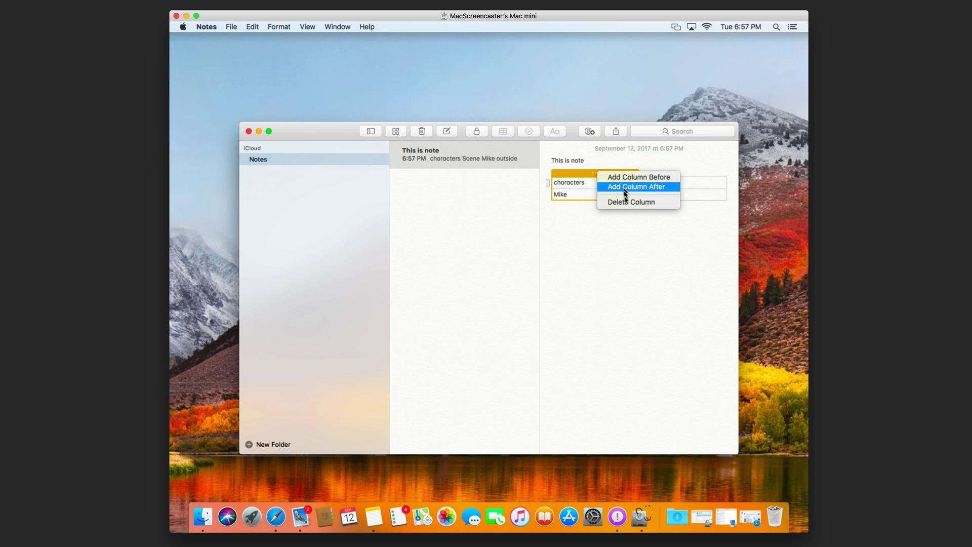
pyautogui.click(563, 216)
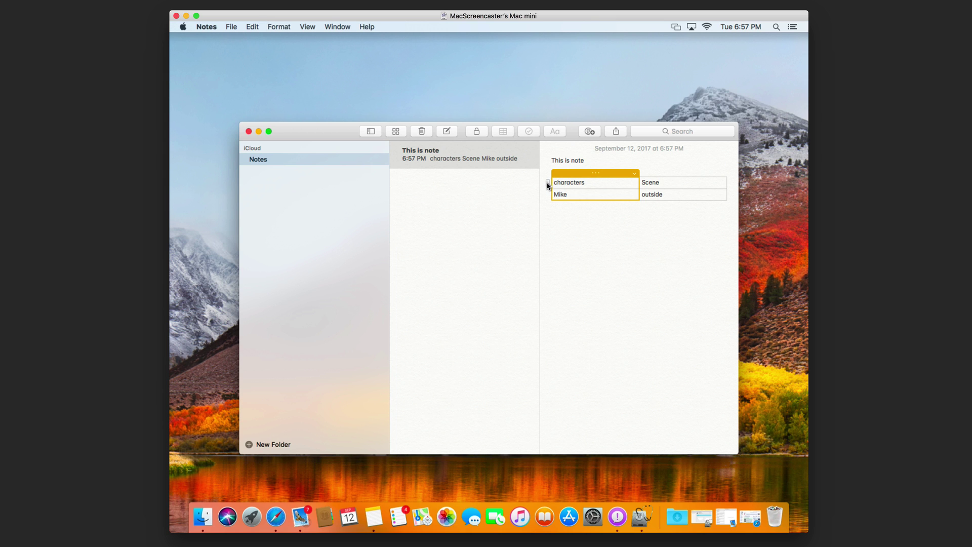
pyautogui.click(548, 184)
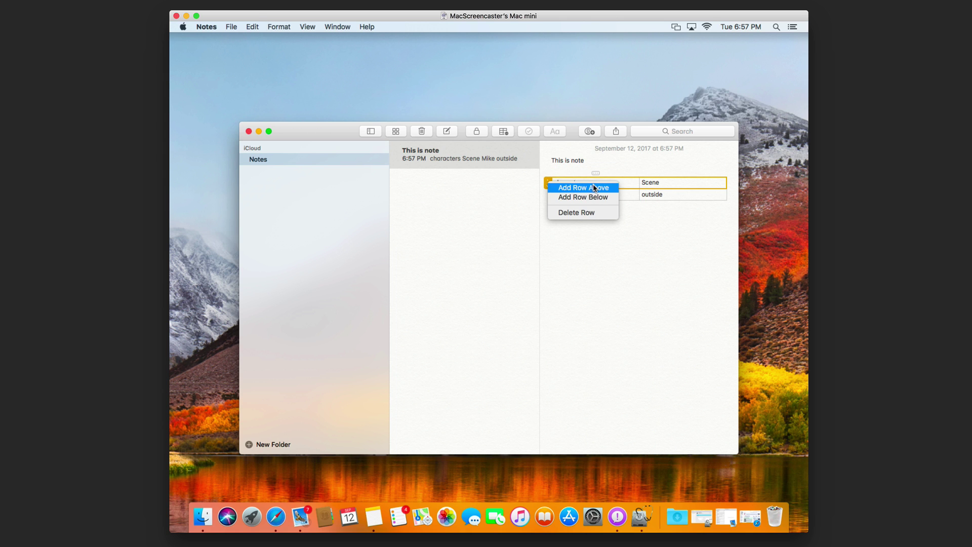
pyautogui.click(581, 243)
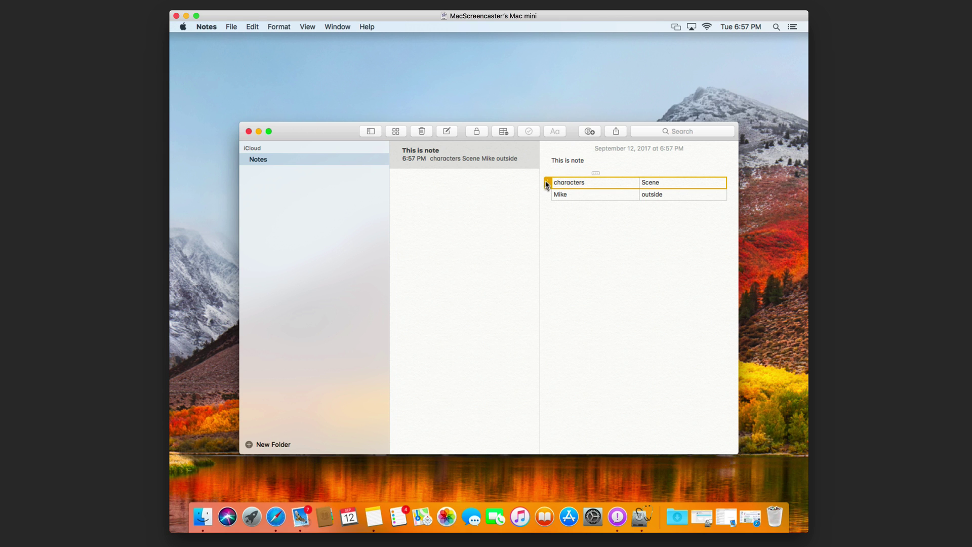
pyautogui.moveTo(547, 183); pyautogui.dragTo(569, 211)
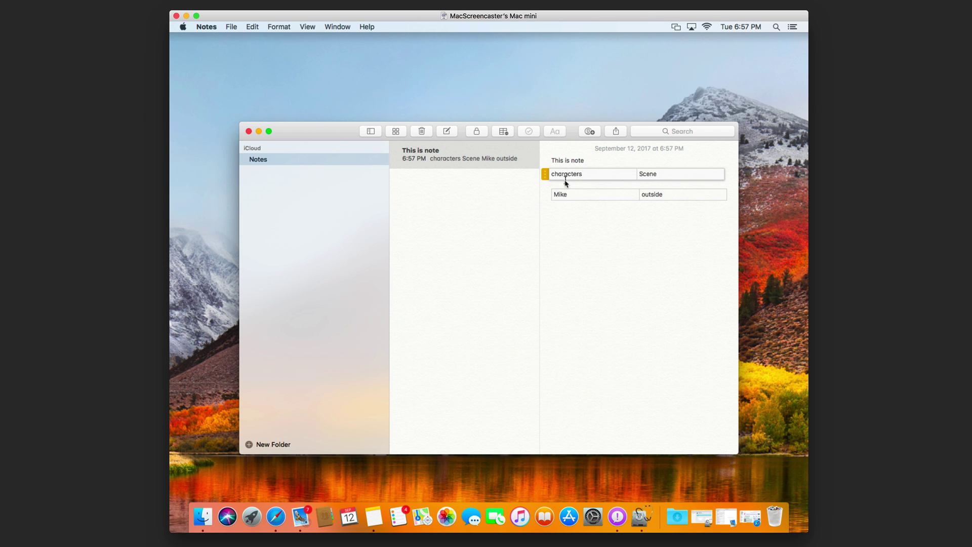
pyautogui.click(586, 225)
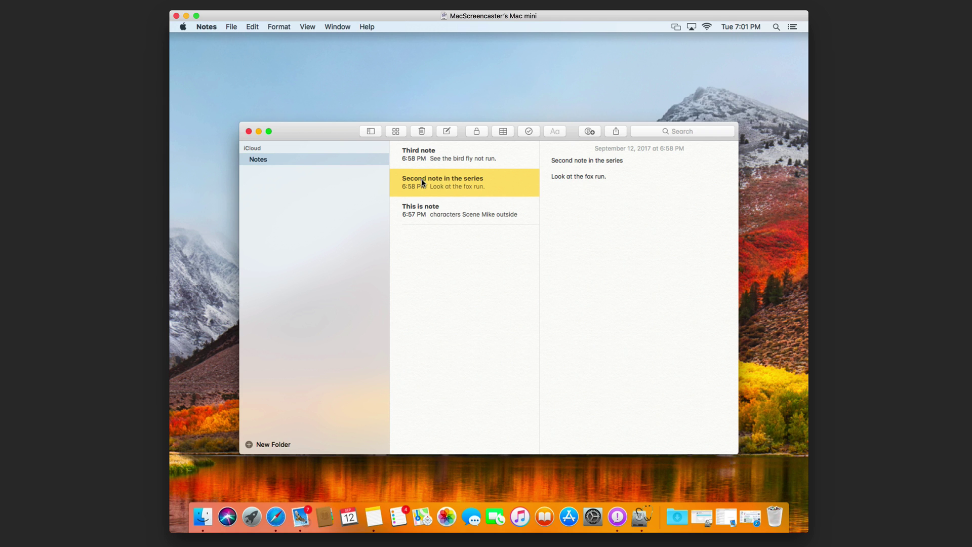
# - Pin 'Second note in the series' and 'Third note' to the top of the notes list
pyautogui.hscroll(-5, 423, 183)
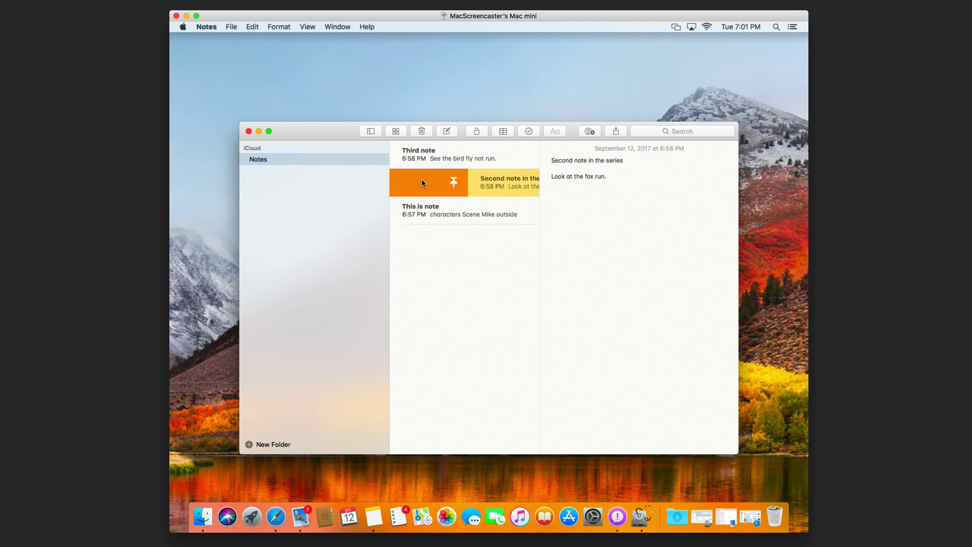
pyautogui.click(423, 182)
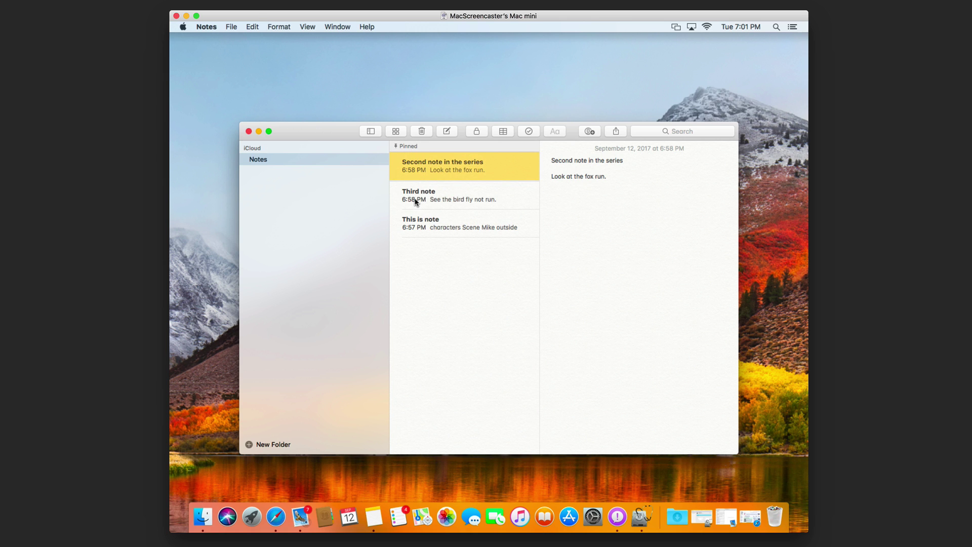
pyautogui.hscroll(-5, 415, 201)
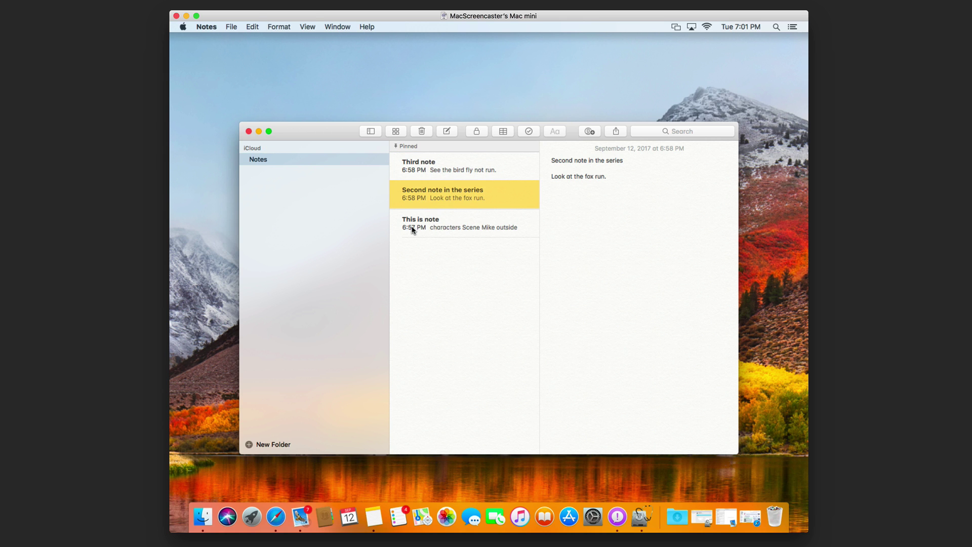
pyautogui.hscroll(-5, 412, 230)
pyautogui.hscroll(-2, 413, 229)
pyautogui.hscroll(-5, 413, 230)
pyautogui.hscroll(-5, 417, 195)
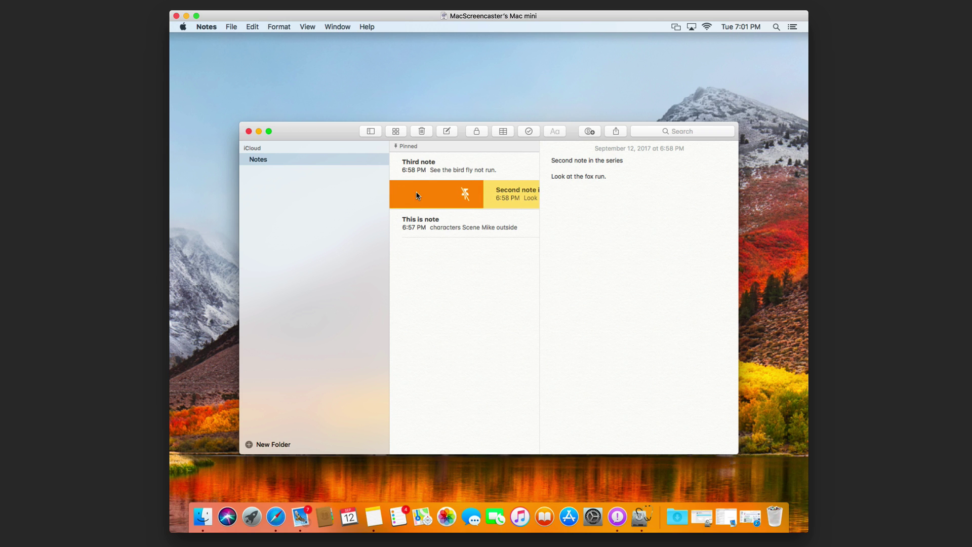
# - Open 'Third note' and unpin the notes so none remain pinned
pyautogui.hscroll(5, 416, 196)
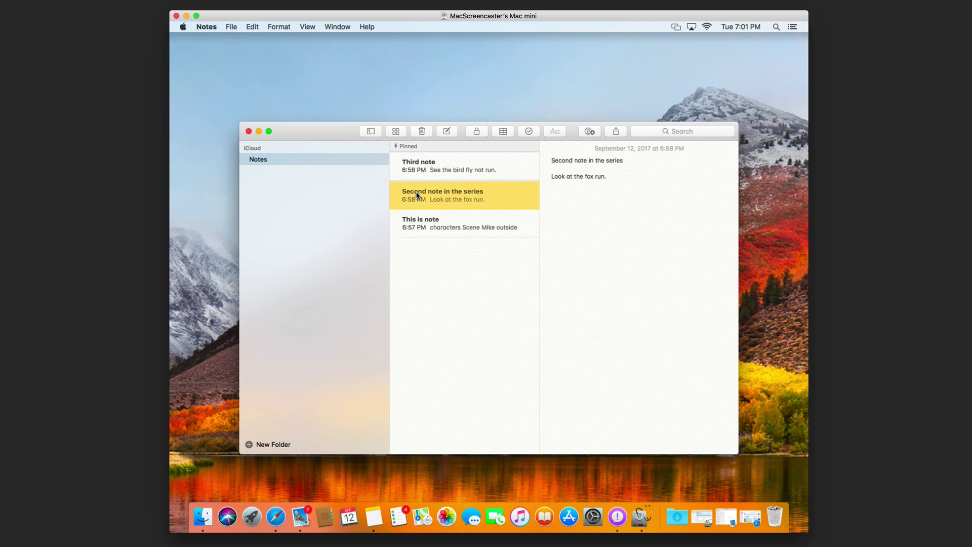
pyautogui.hscroll(-5, 417, 195)
pyautogui.hscroll(5, 416, 196)
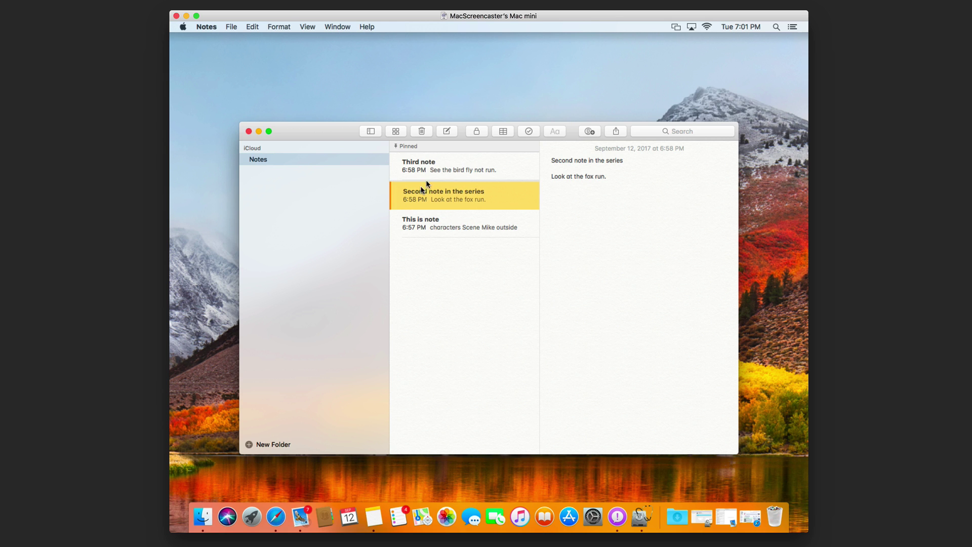
pyautogui.click(428, 164)
pyautogui.hscroll(-5, 430, 164)
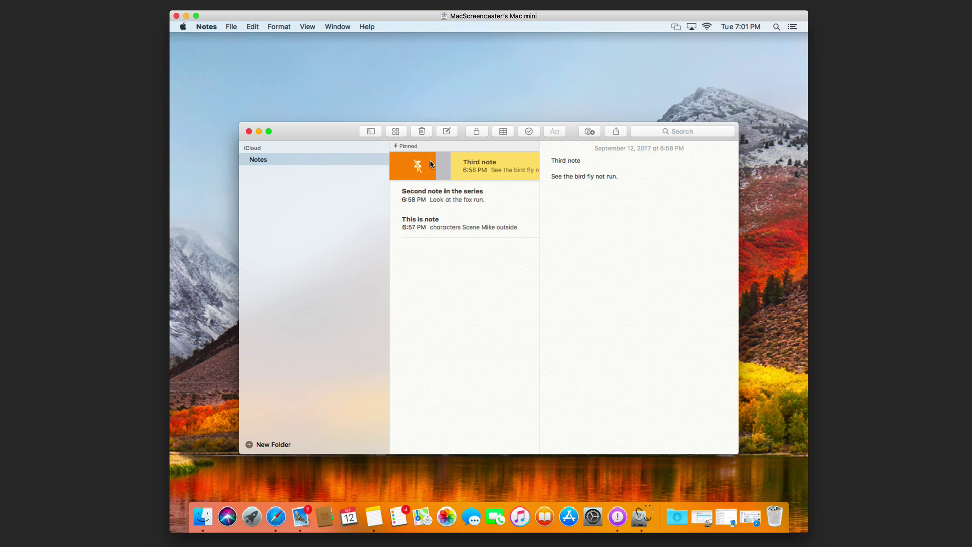
pyautogui.click(430, 161)
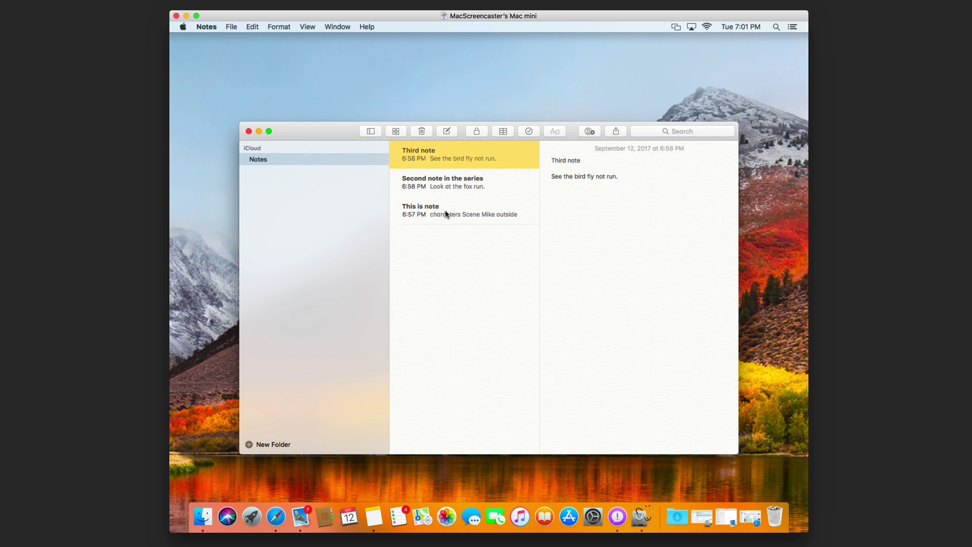
pyautogui.hscroll(5, 467, 158)
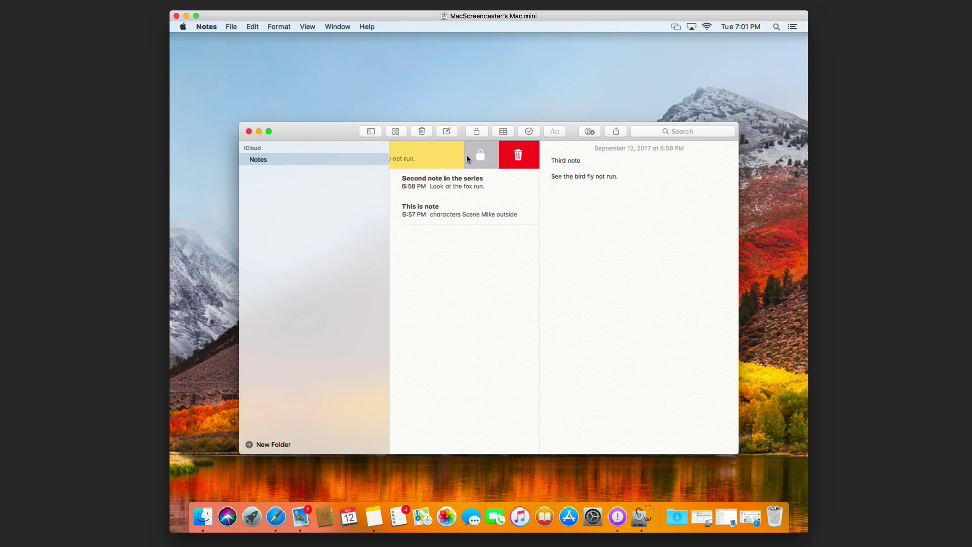
pyautogui.hscroll(-5, 467, 158)
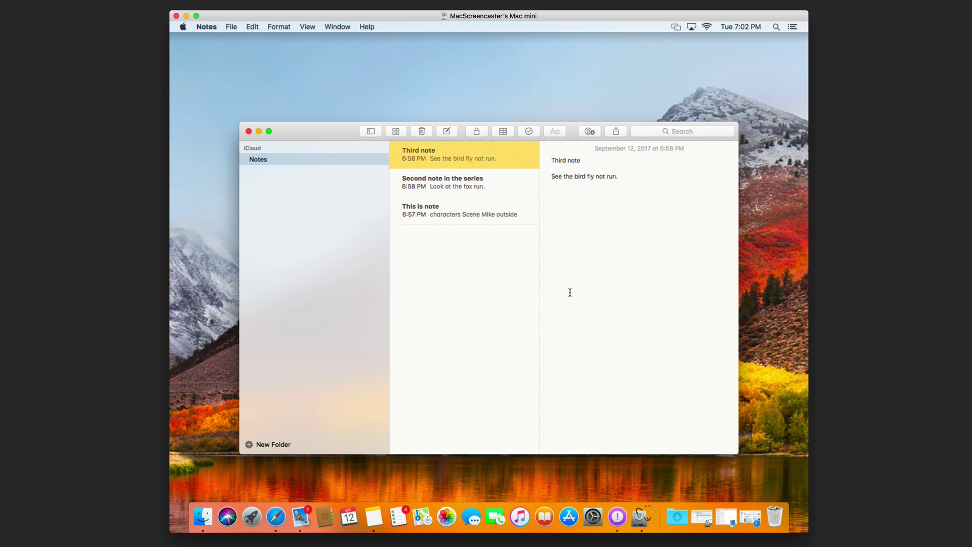
# - Search the notes for 'bird', then clear that search and search for 'run'
pyautogui.click(675, 132)
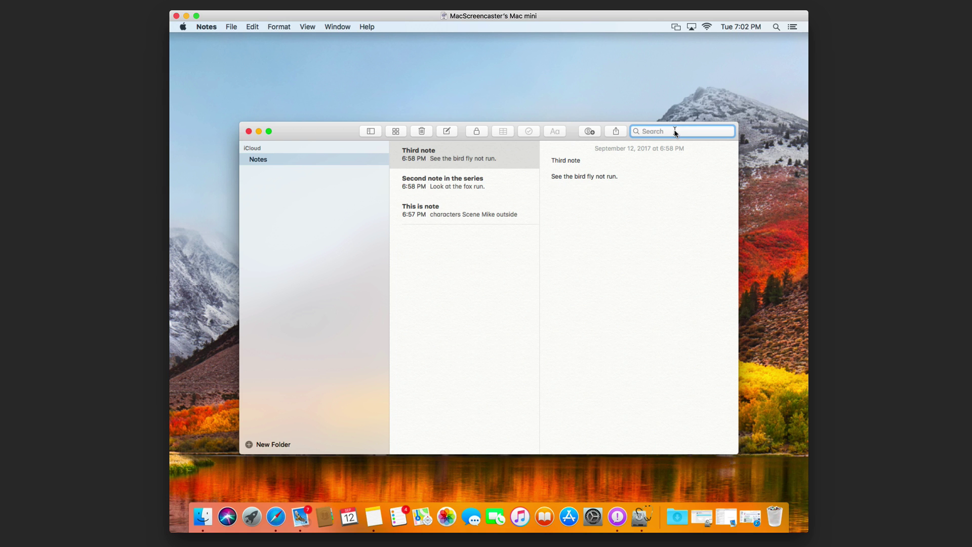
pyautogui.write('bird')
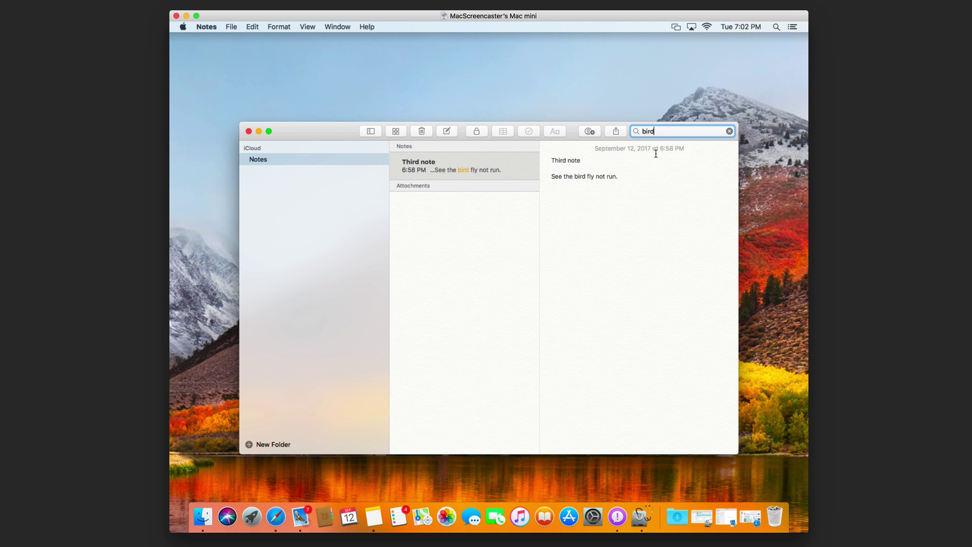
pyautogui.press('BackSpace')
pyautogui.press('BackSpace')
pyautogui.press('BackSpace')
pyautogui.press('BackSpace')
pyautogui.write('run')
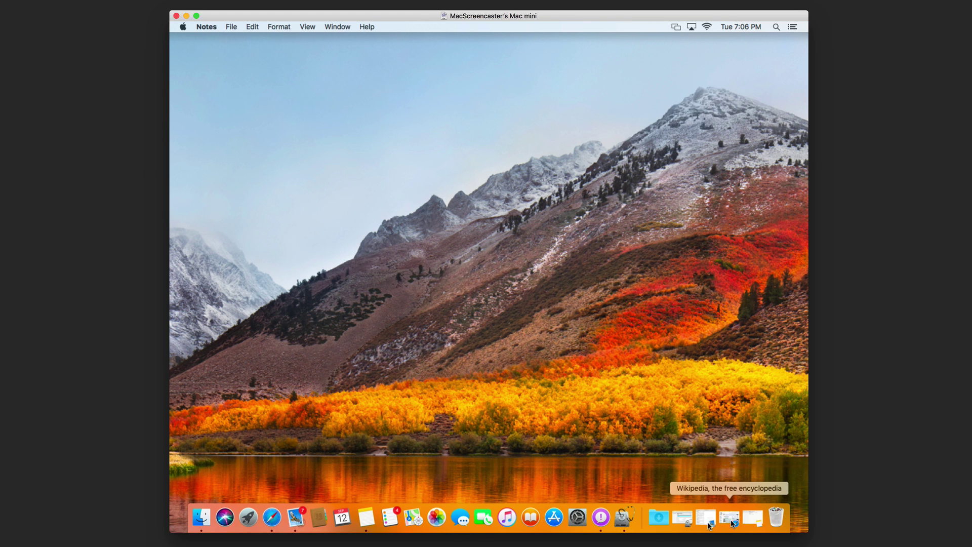
# - Restore the minimized Mail Inbox window from the Dock and switch it to full screen
pyautogui.click(708, 524)
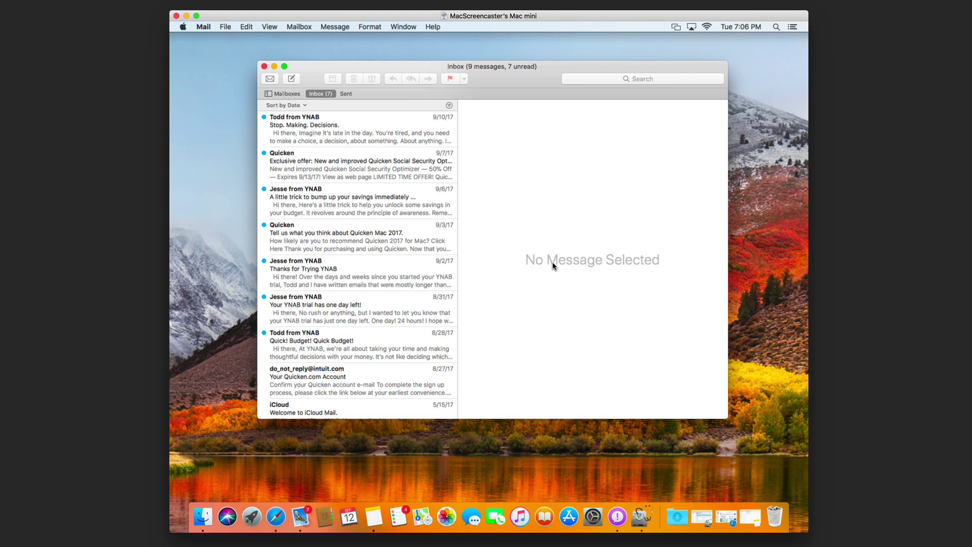
pyautogui.click(285, 67)
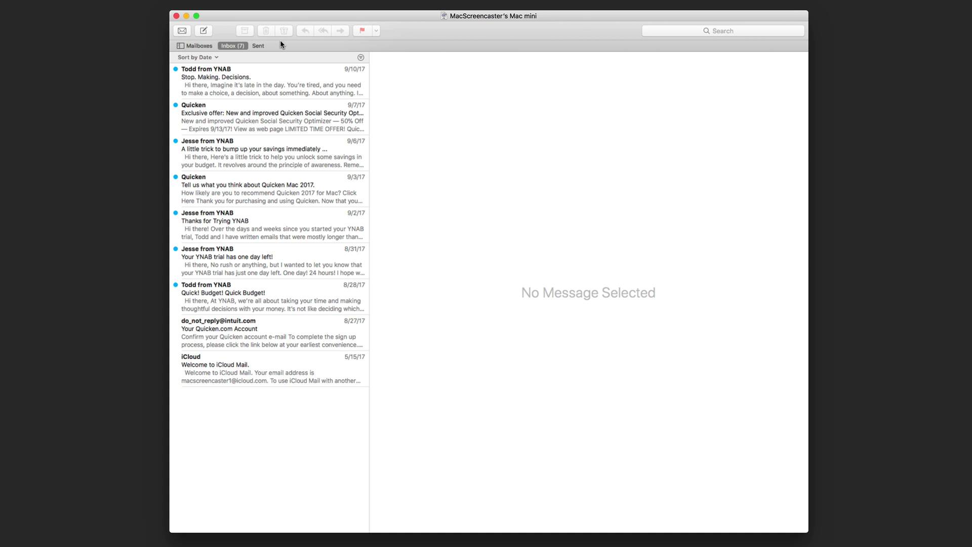
# - Compose a new email, opening it beside the Inbox in split view
pyautogui.click(204, 31)
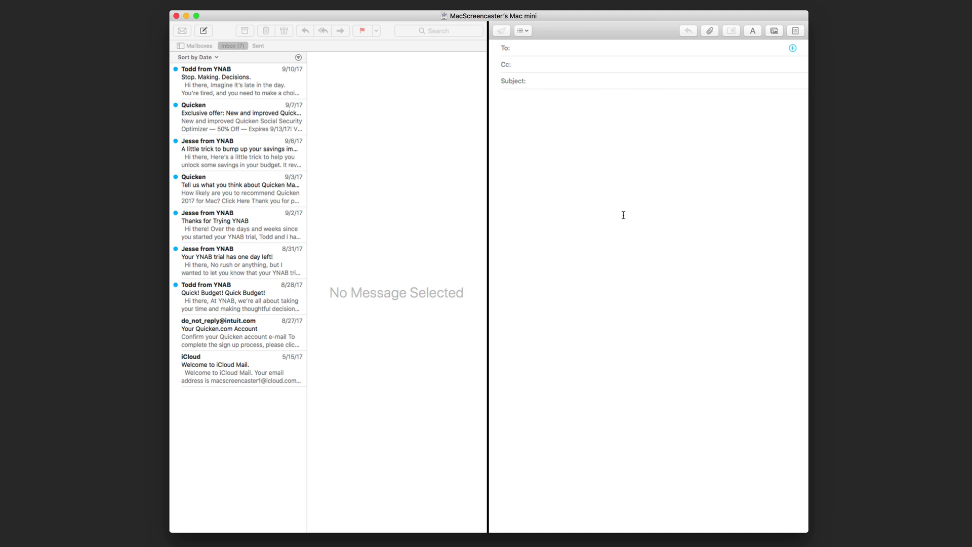
# - Paste the 'Imagine … Care.' opening paragraph of 'Stop. Making. Decisions.' into the new message body
pyautogui.click(243, 91)
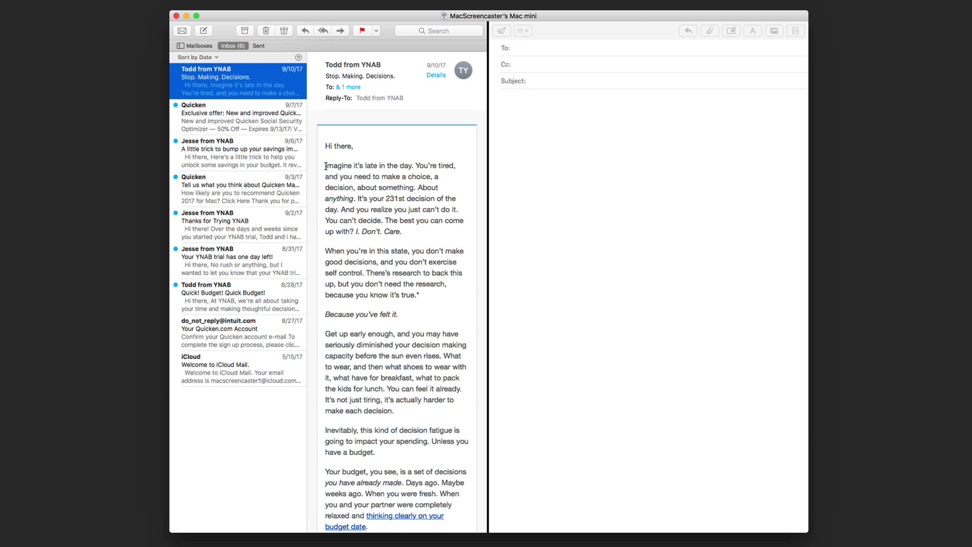
pyautogui.moveTo(325, 166); pyautogui.dragTo(406, 233)
pyautogui.press('super+c')
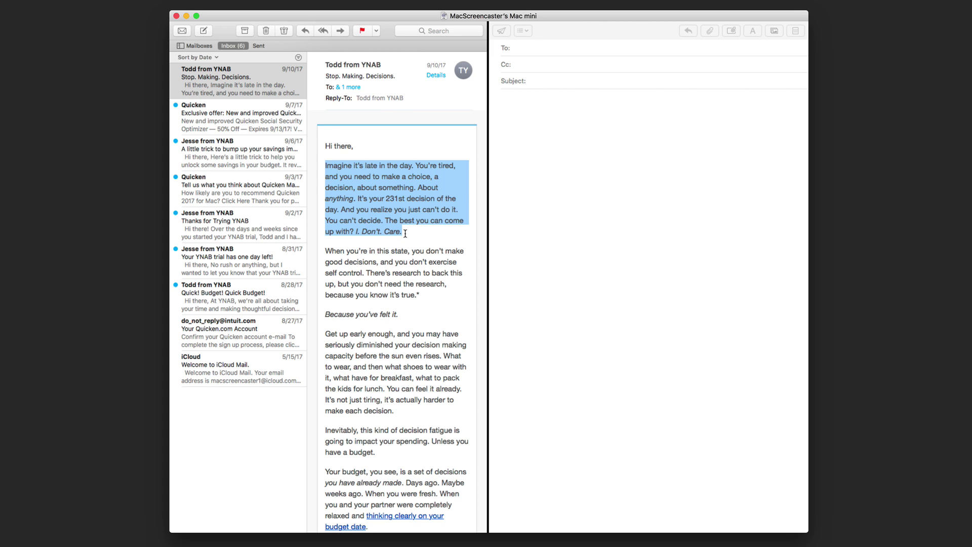
pyautogui.click(561, 183)
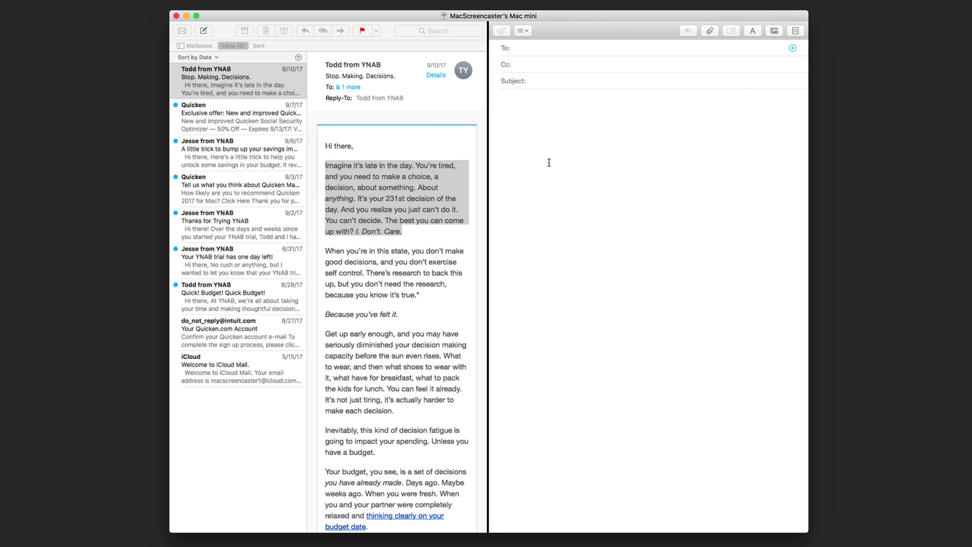
pyautogui.click(549, 163)
pyautogui.press('super+v')
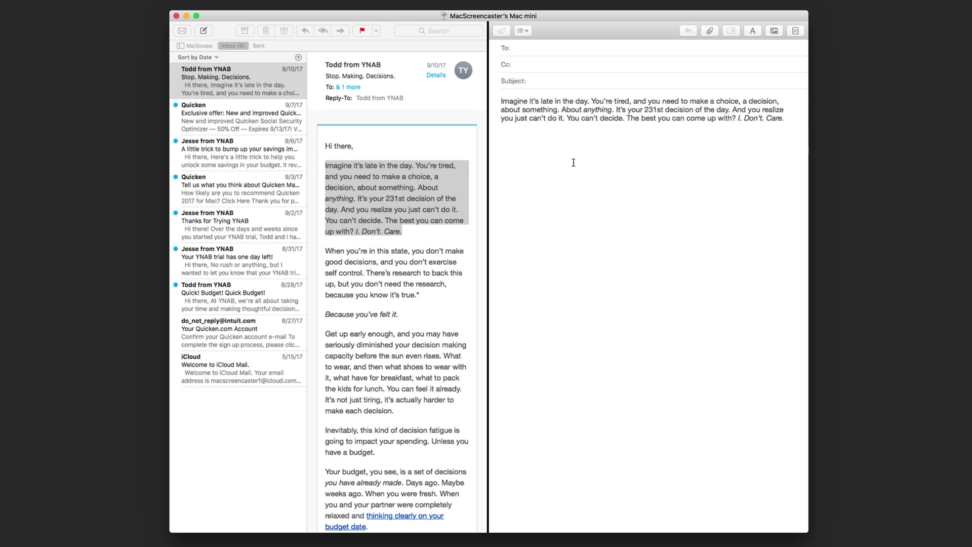